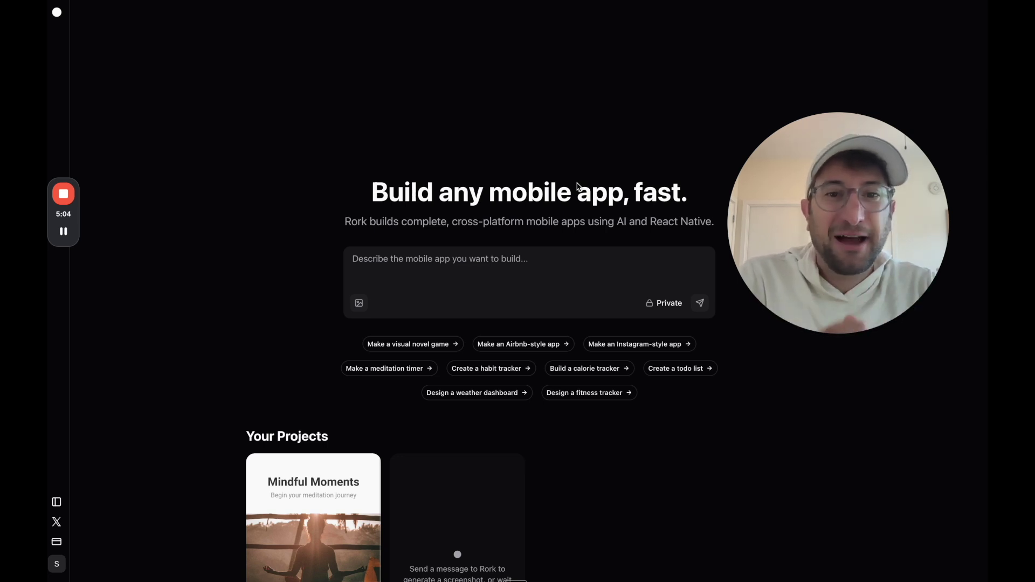
text(I want to build a language learning app like Duolingo with fun quizzes.  Let's start with learning Spanish.)
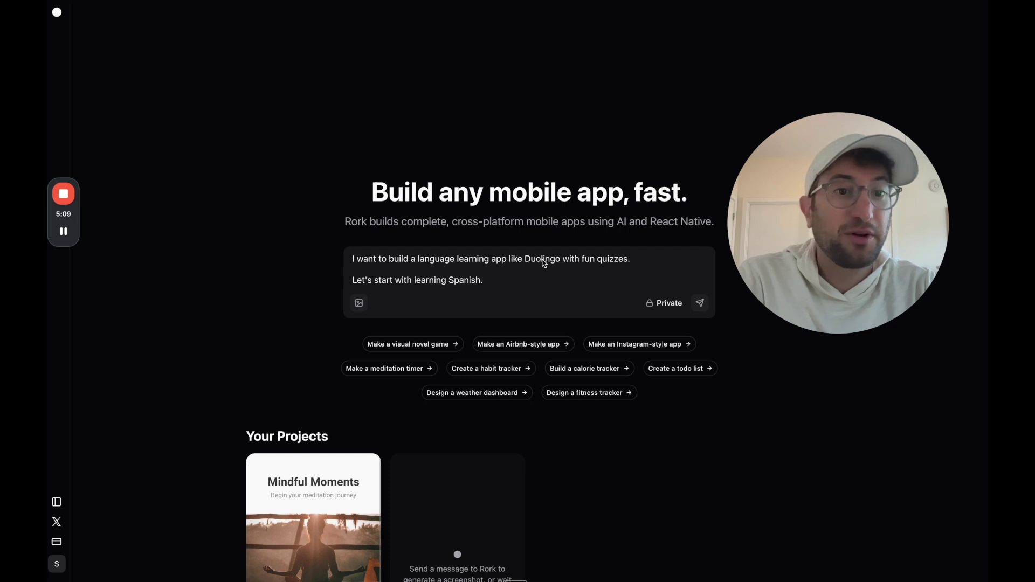
text(  I want it to be gamified like Duolingo)
scroll(431, 276, down, 1)
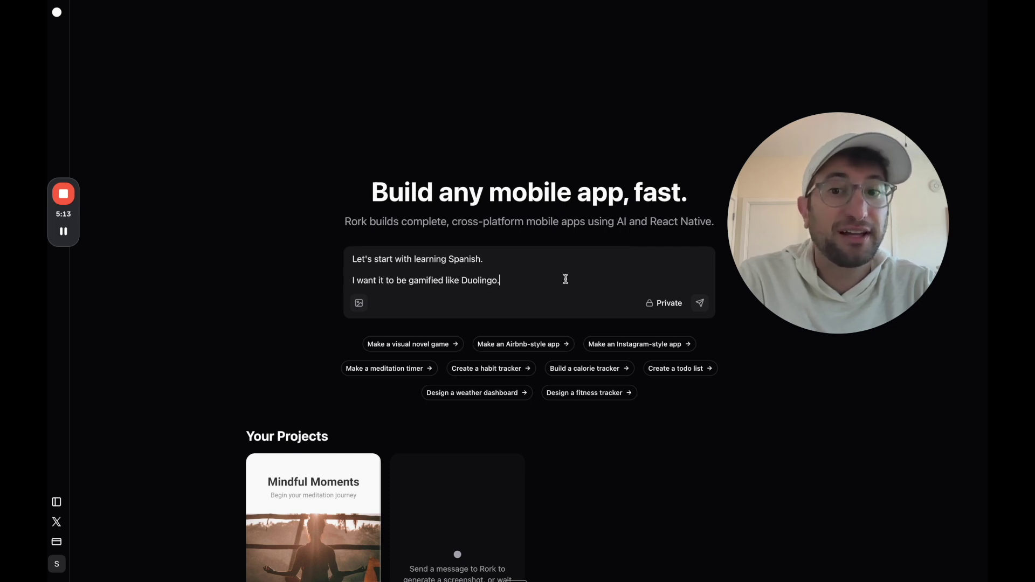
Step: Submit the request for a gamified, Duolingo-style Spanish learning app with quizzes
click(699, 304)
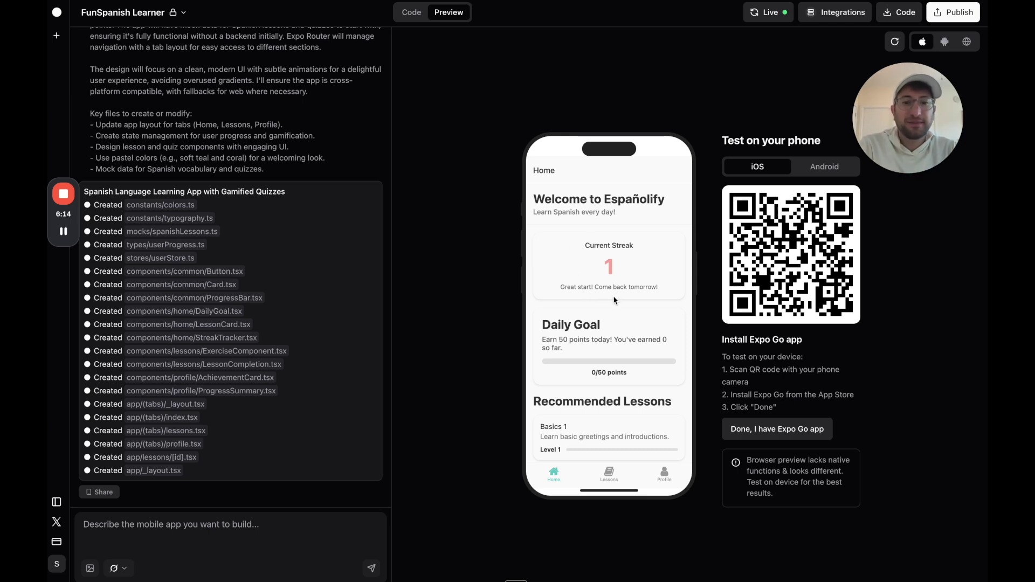
scroll(617, 294, down, 3)
scroll(618, 294, up, 3)
Step: Browse Españolify's Lessons list and Profile achievements, then go back to Home
click(613, 476)
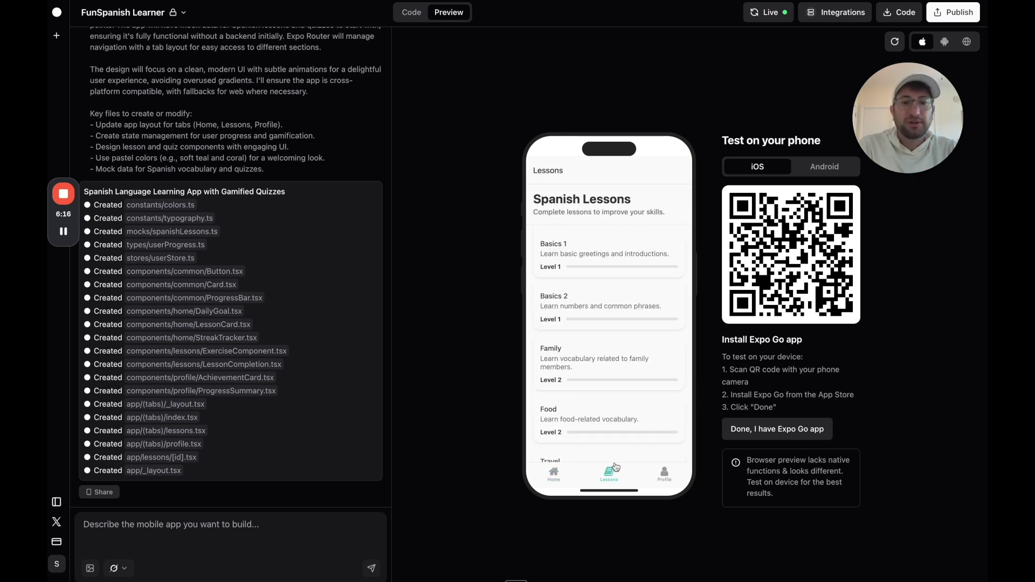
scroll(616, 312, down, 2)
scroll(618, 308, up, 2)
scroll(570, 339, down, 2)
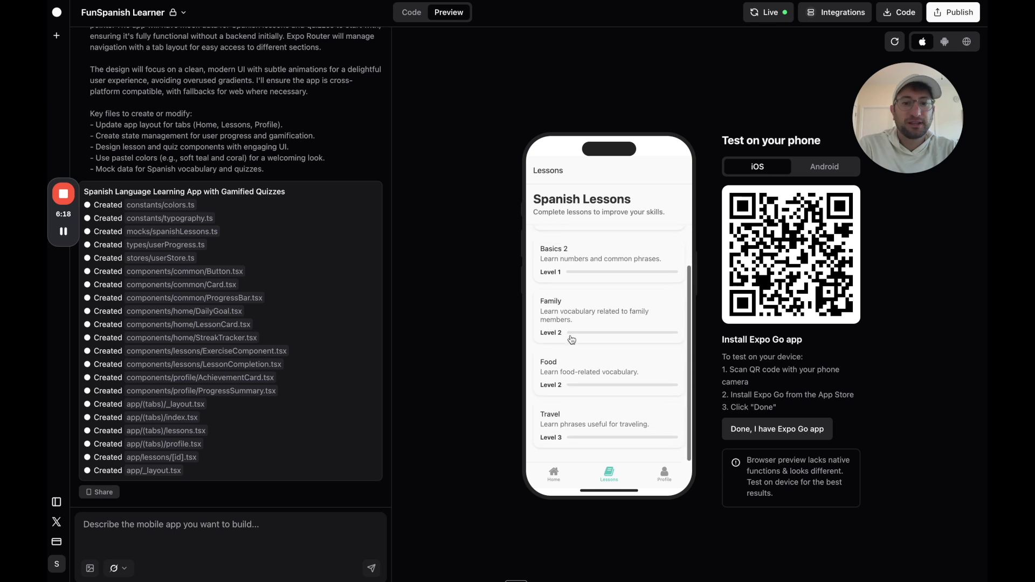
scroll(575, 356, up, 2)
scroll(579, 324, down, 2)
click(664, 477)
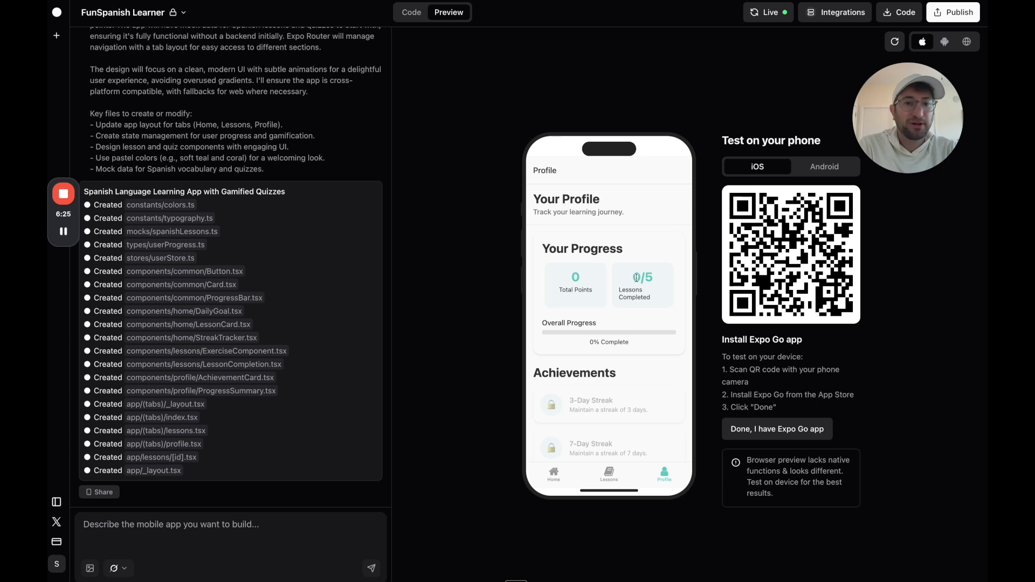
scroll(622, 335, down, 3)
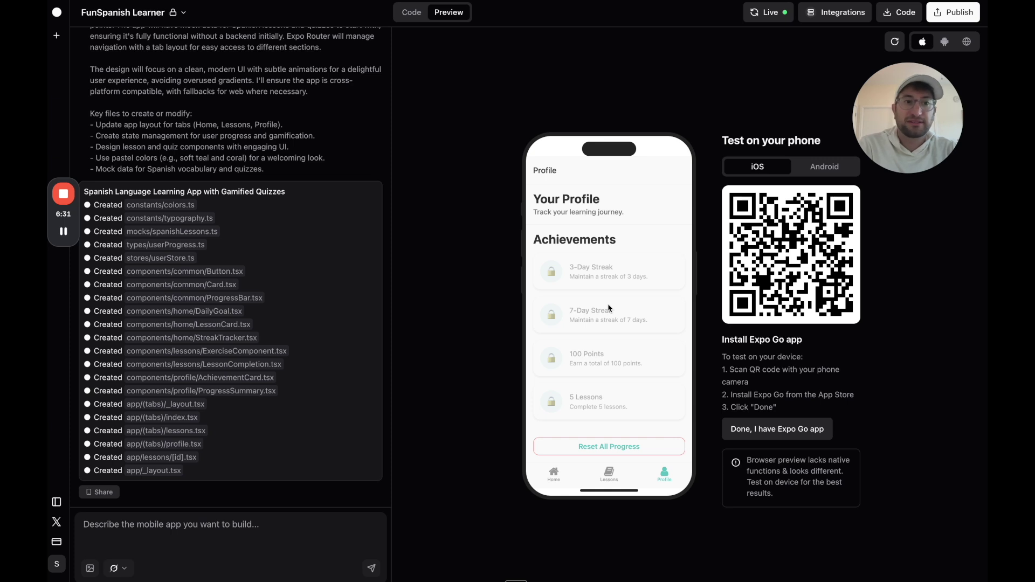
click(557, 482)
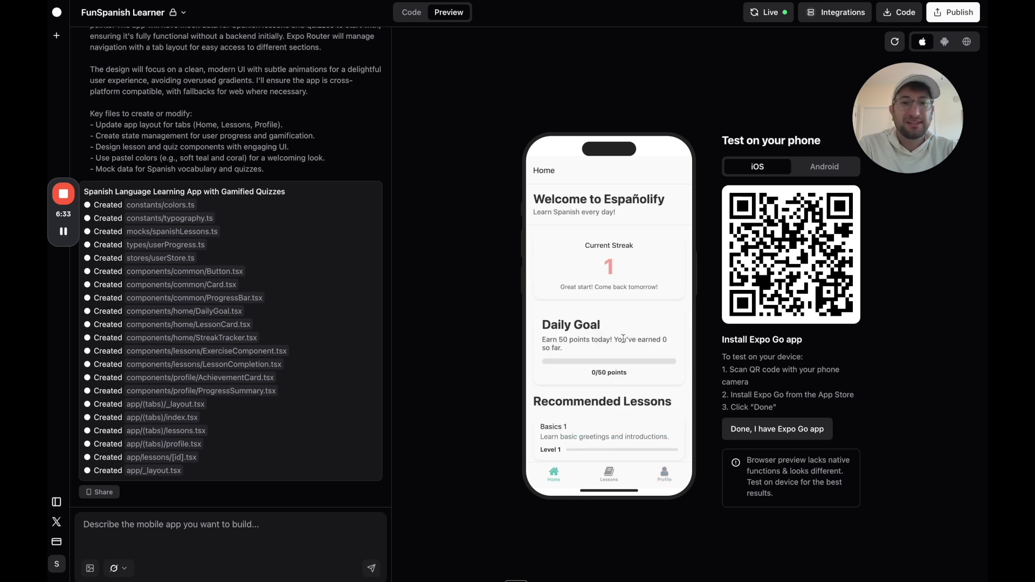
scroll(619, 340, down, 5)
Step: Open Basics 1 and answer the first question correctly with Hola
click(605, 324)
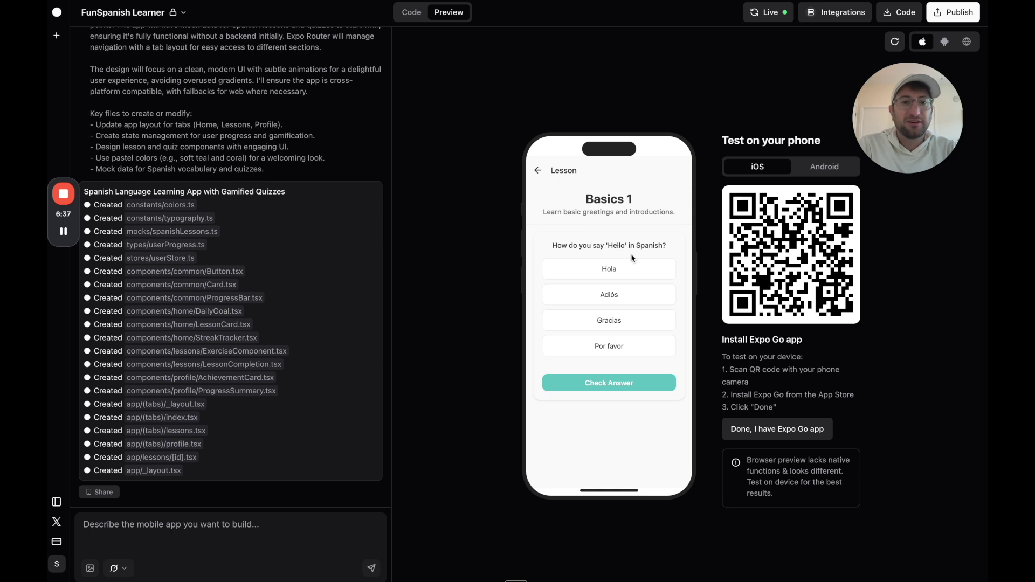
click(622, 270)
click(619, 381)
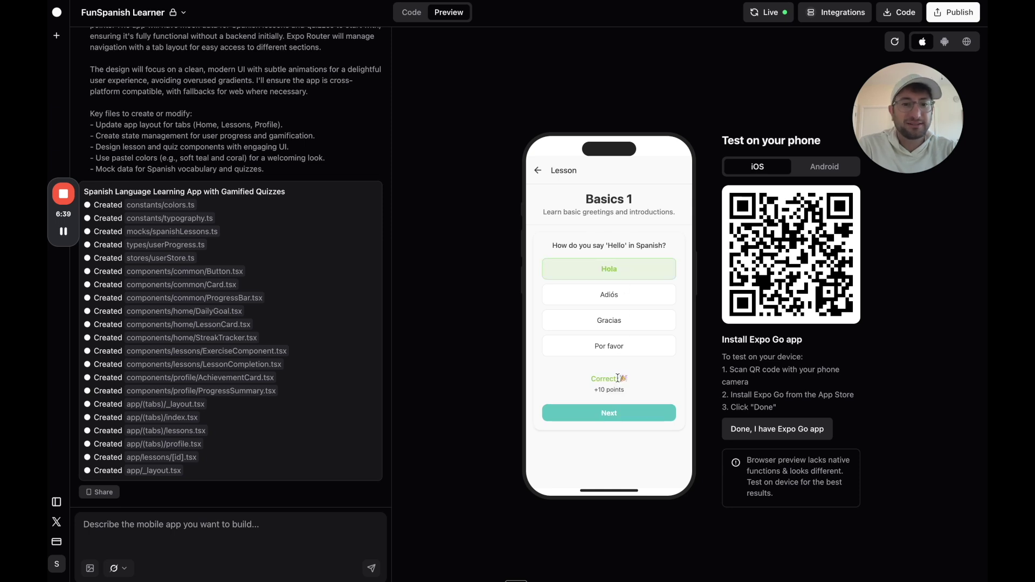
click(609, 414)
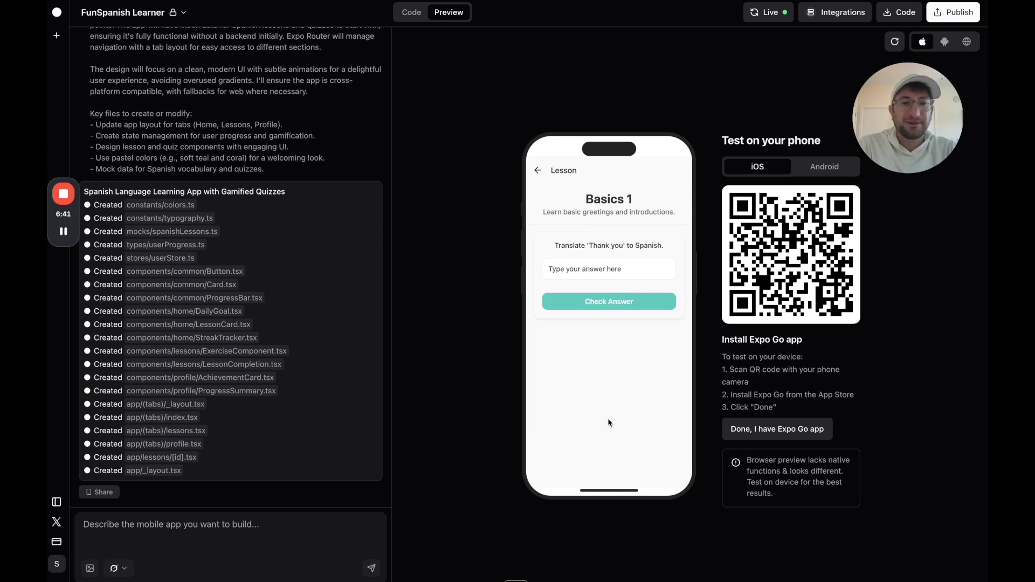
Step: Submit a deliberately wrong translation, then advance to the word-matching exercise
click(599, 272)
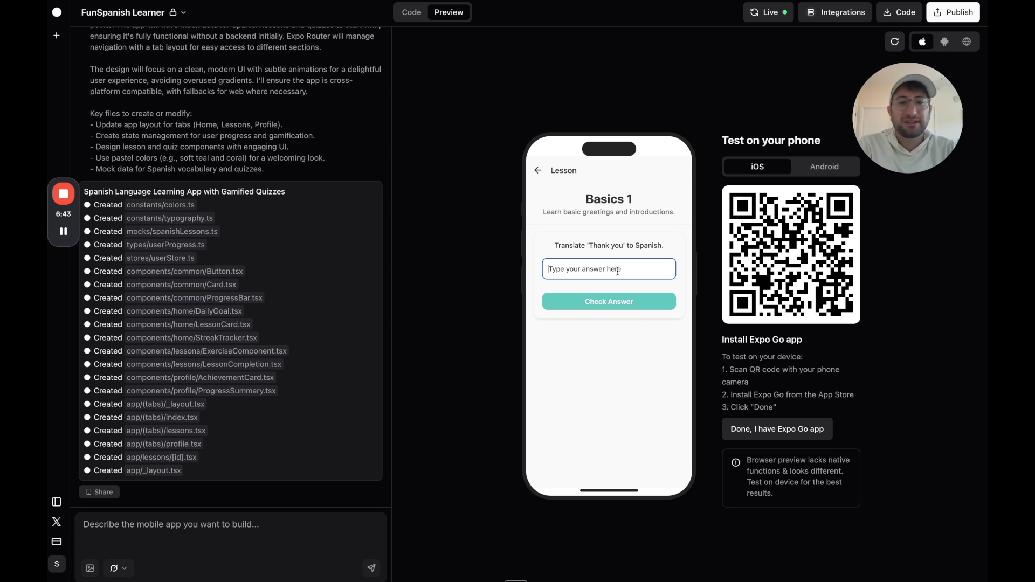
text(Graci)
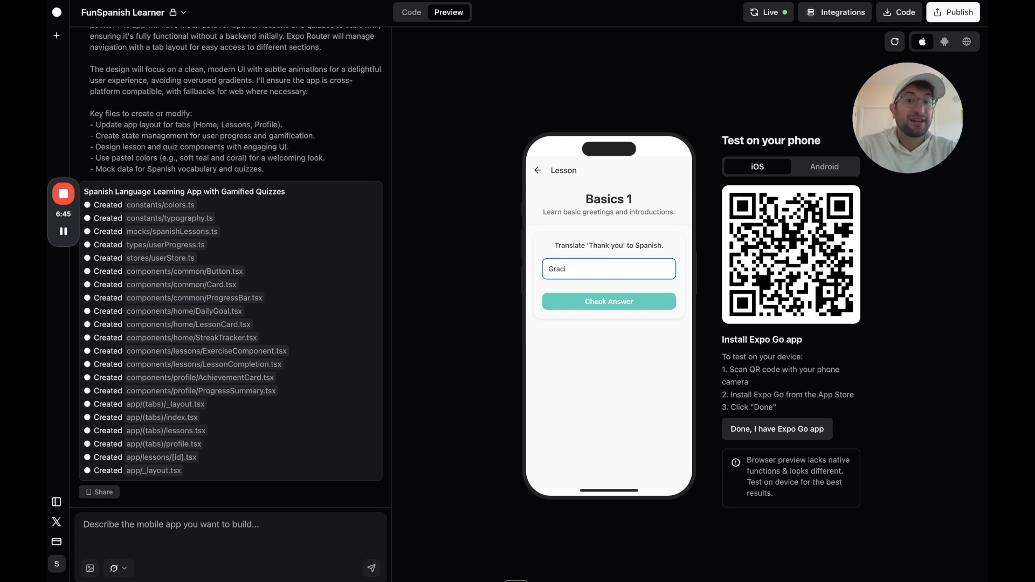
key(ctrl+a)
text(aoidjoaidf)
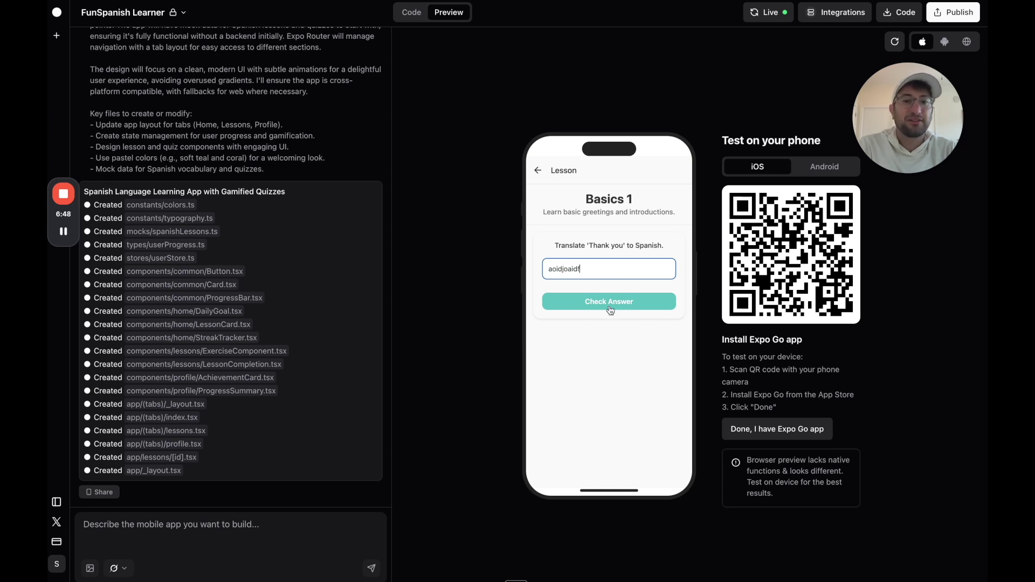
click(610, 307)
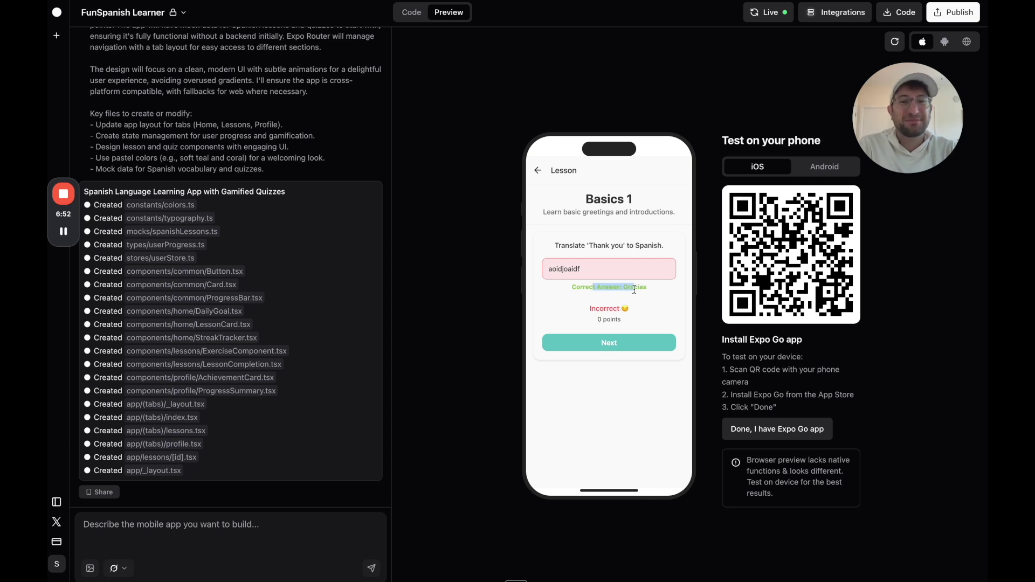
double_click(590, 273)
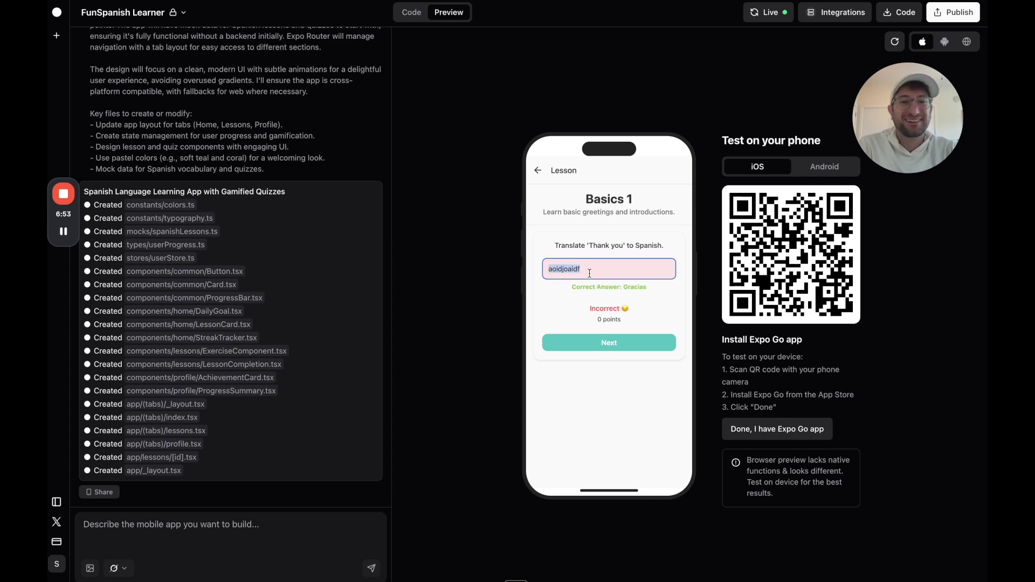
click(620, 350)
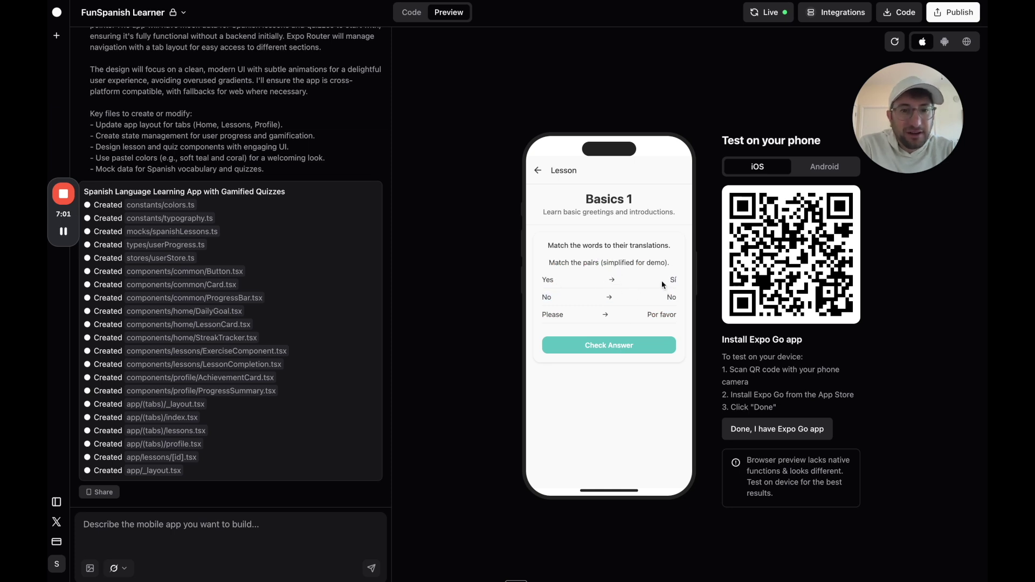
Step: Begin the follow-up request, then check the matching answer and finish Basics 1
click(211, 521)
text(- make sure the match to words to transal)
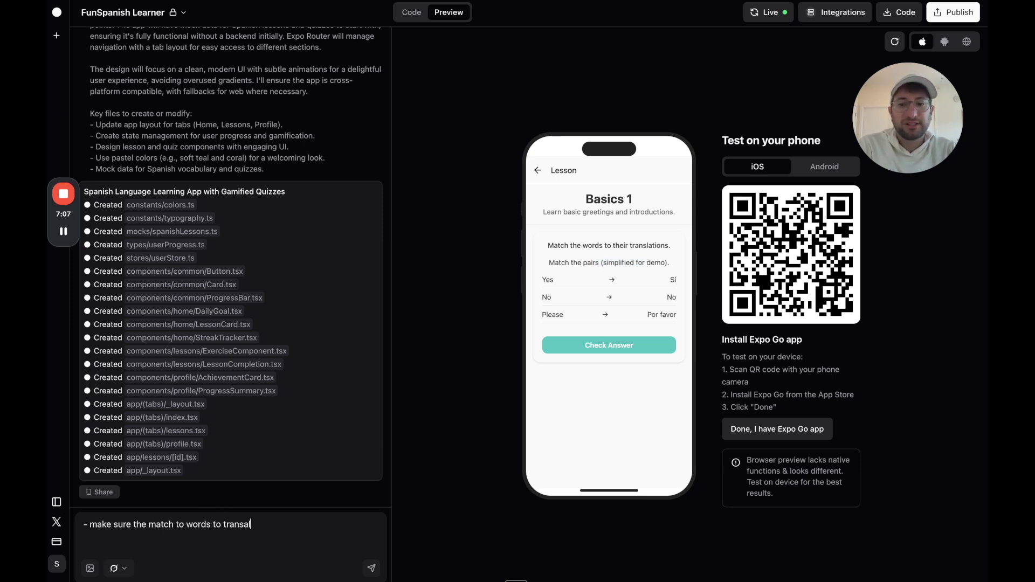
key(BackSpace)
key(BackSpace)
text(lations actually works in the app)
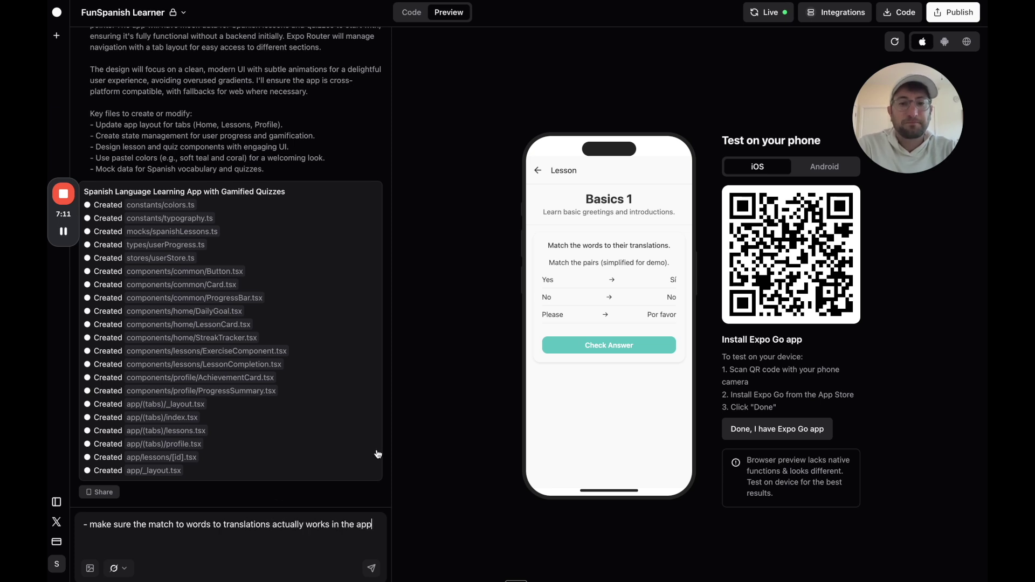
click(615, 345)
click(614, 374)
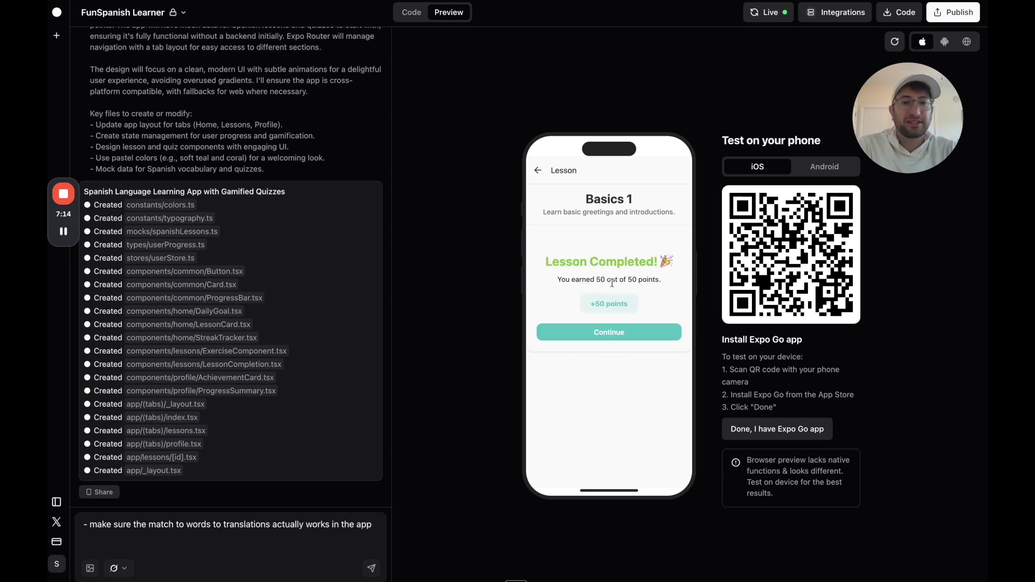
click(621, 330)
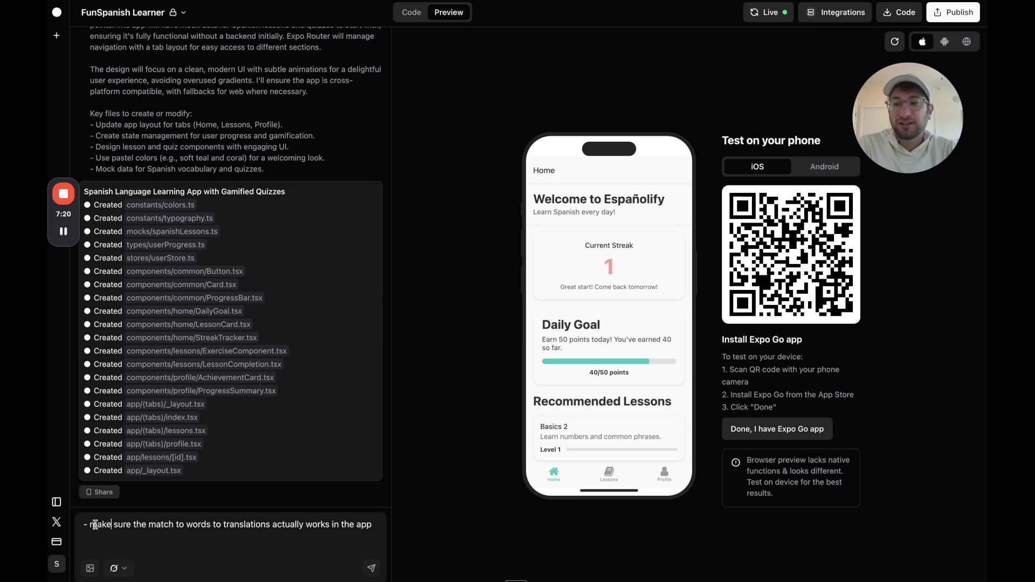
Step: Remove the leading dash and send the request for working matching and pre-quiz teaching
drag(94, 525, 65, 523)
key(BackSpace)
text(Also,)
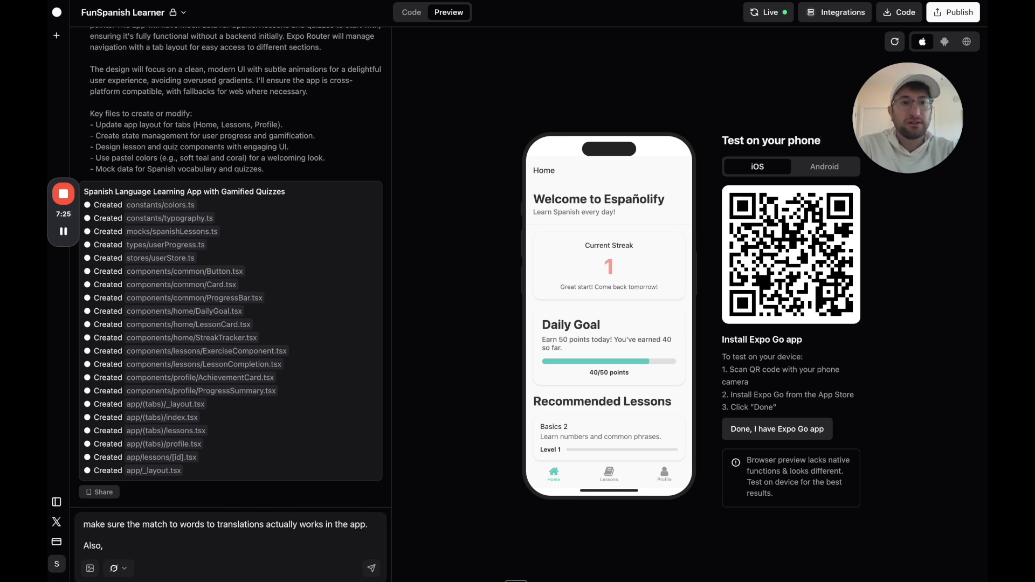
text(please provide some int)
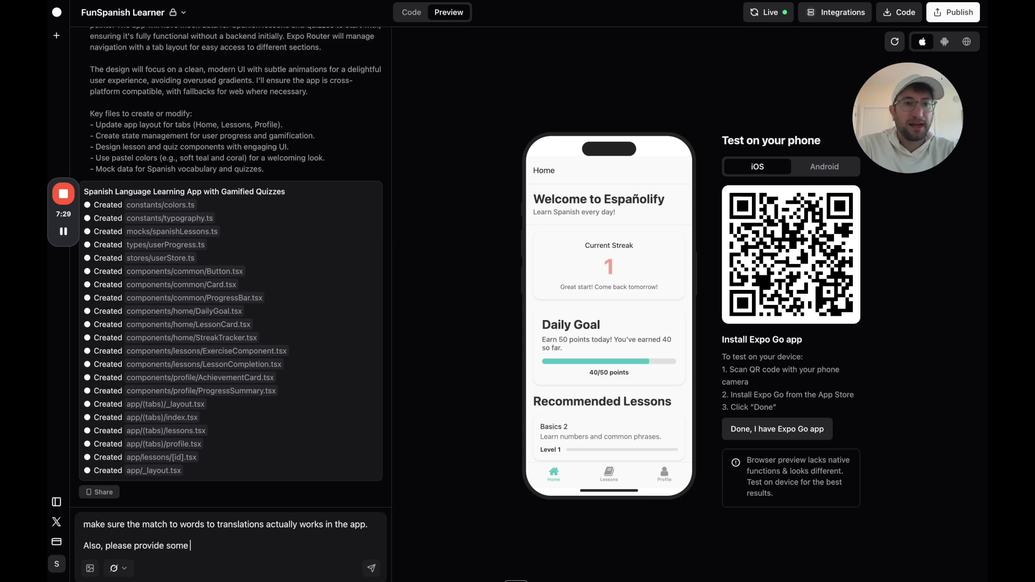
text(roduction)
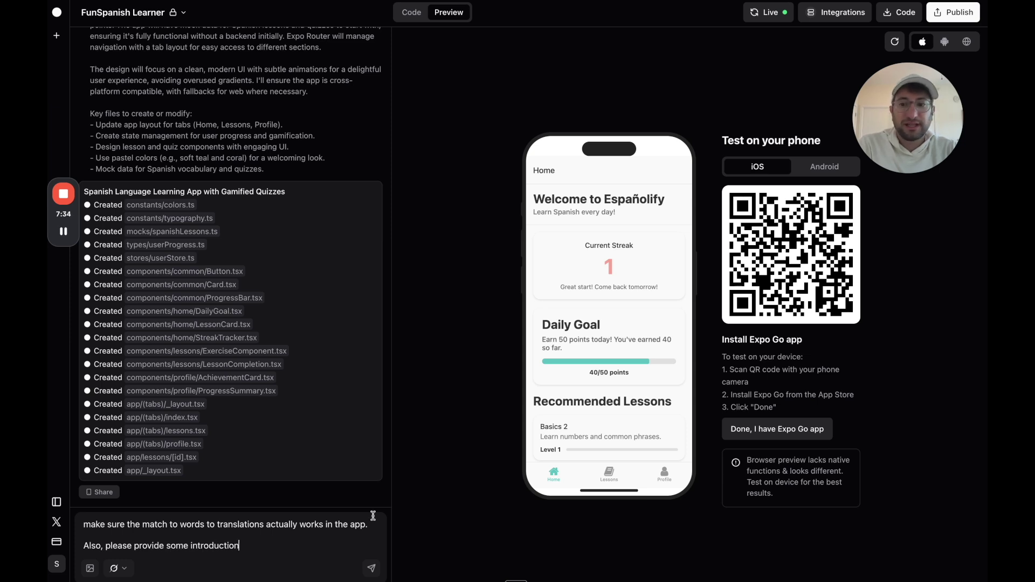
text( teaching before the quiz so that students learn the material.)
key(Return)
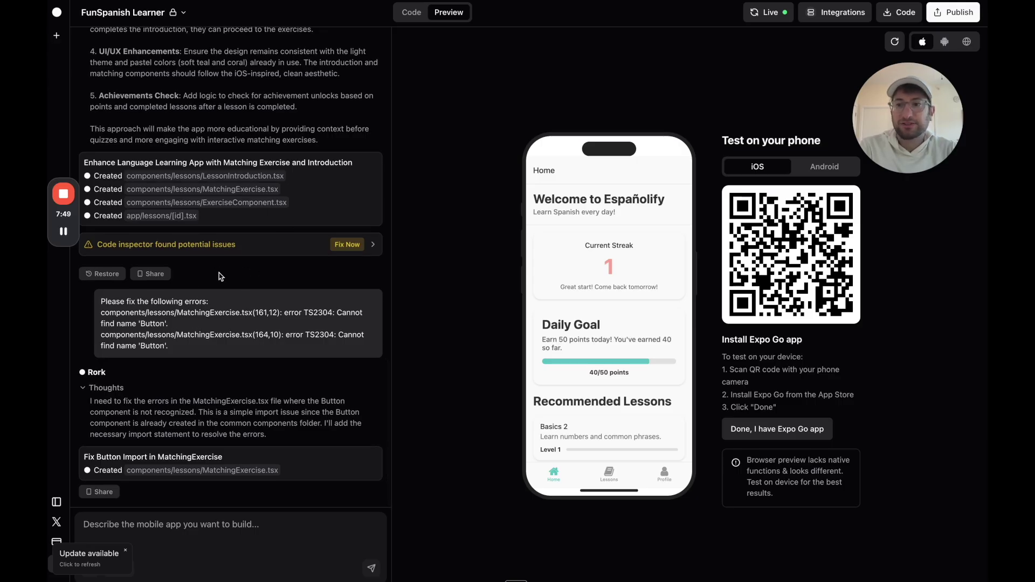
click(171, 247)
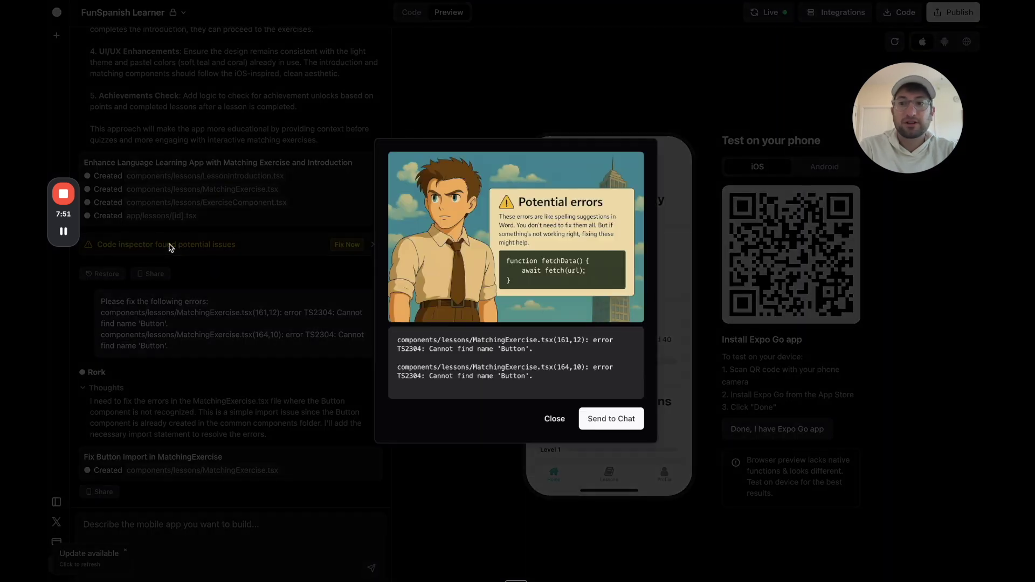
click(555, 419)
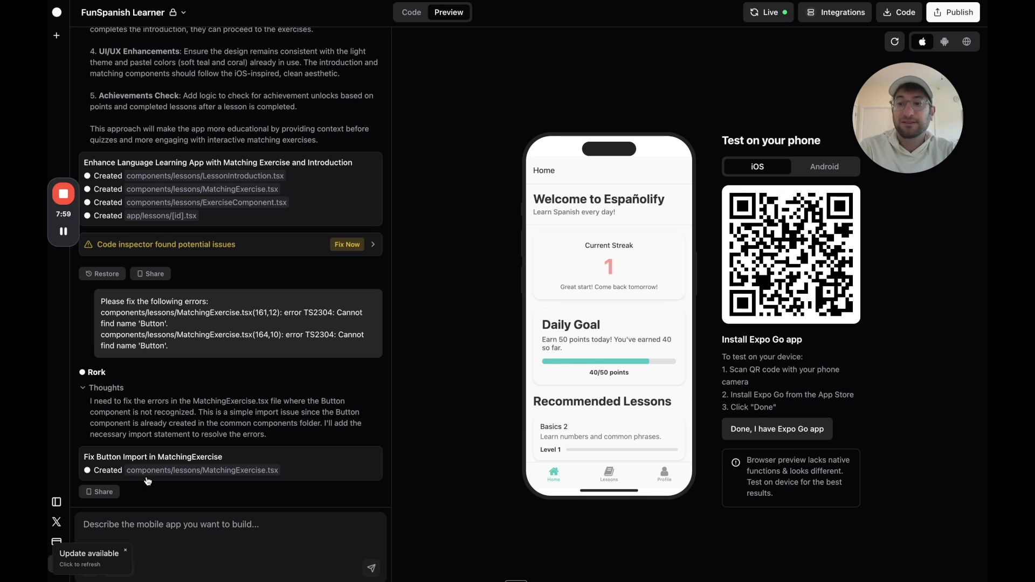
scroll(621, 294, down, 3)
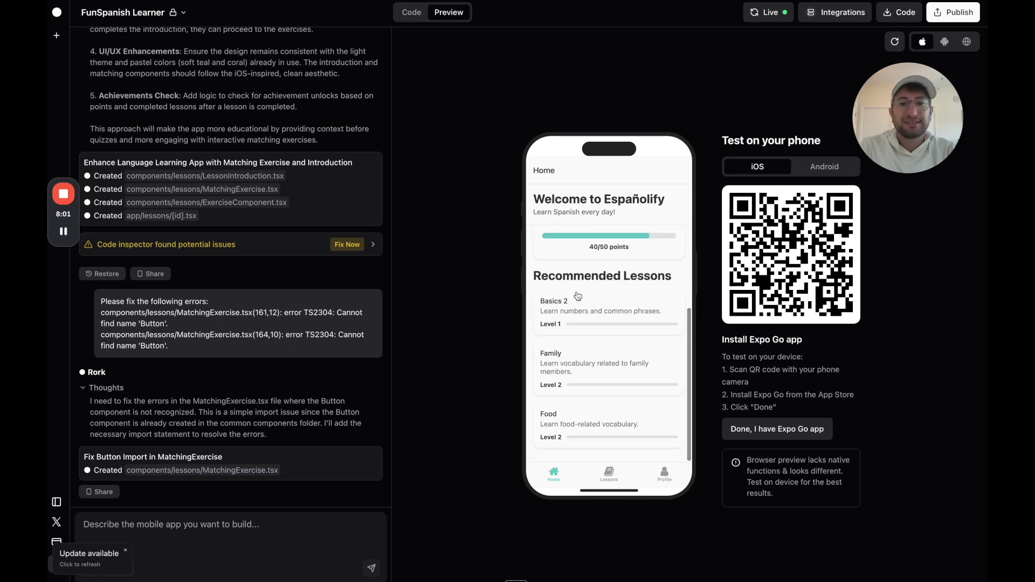
Step: Open the Basics 2 lesson, backing out of the accidentally opened Family quiz
click(588, 316)
click(572, 366)
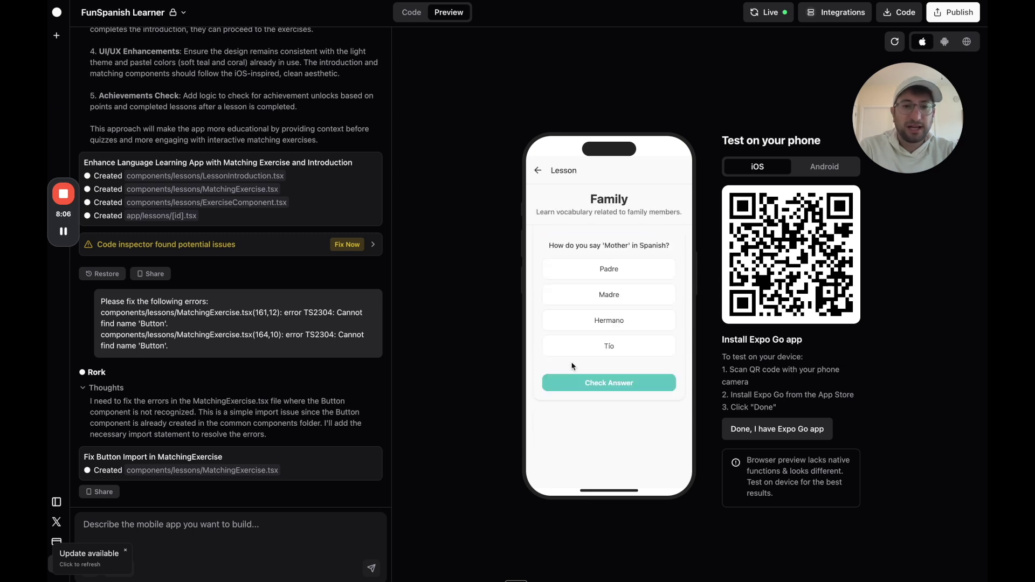
click(538, 173)
click(571, 304)
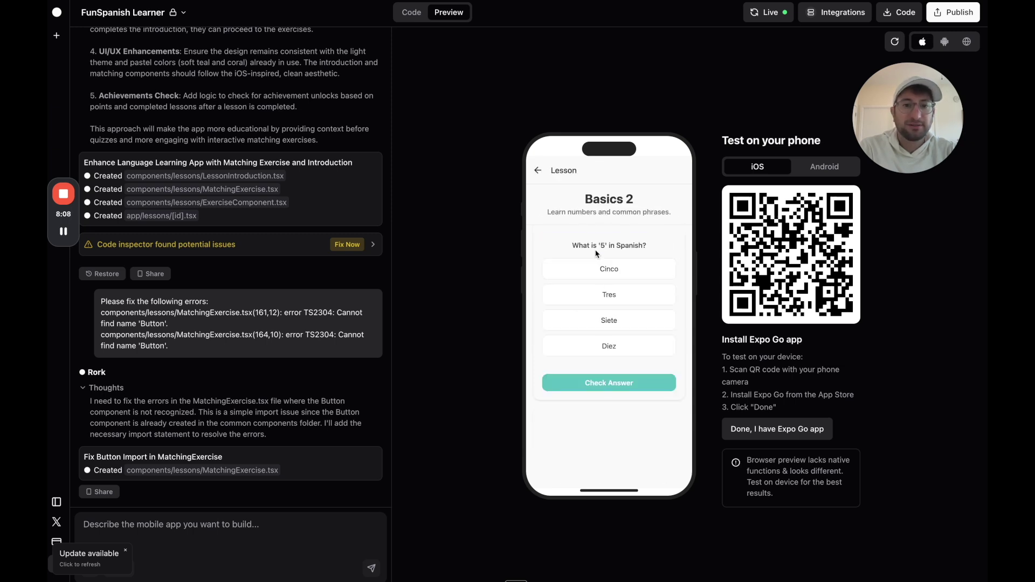
Step: Answer Cinco, submit the Good morning translation, and reach the number-matching exercise
click(612, 271)
click(623, 385)
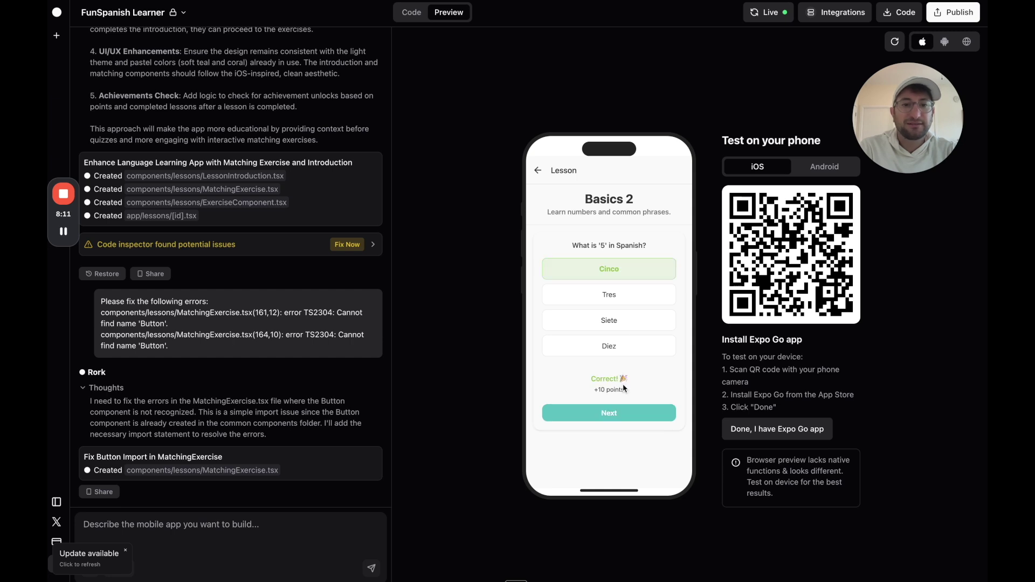
click(614, 413)
click(587, 271)
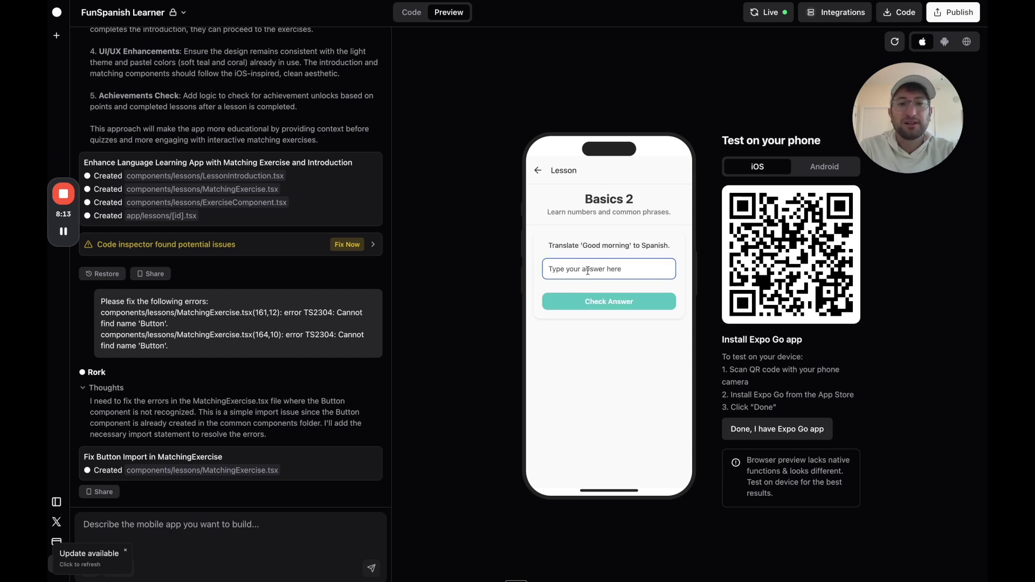
text(agaoijsdf)
click(587, 306)
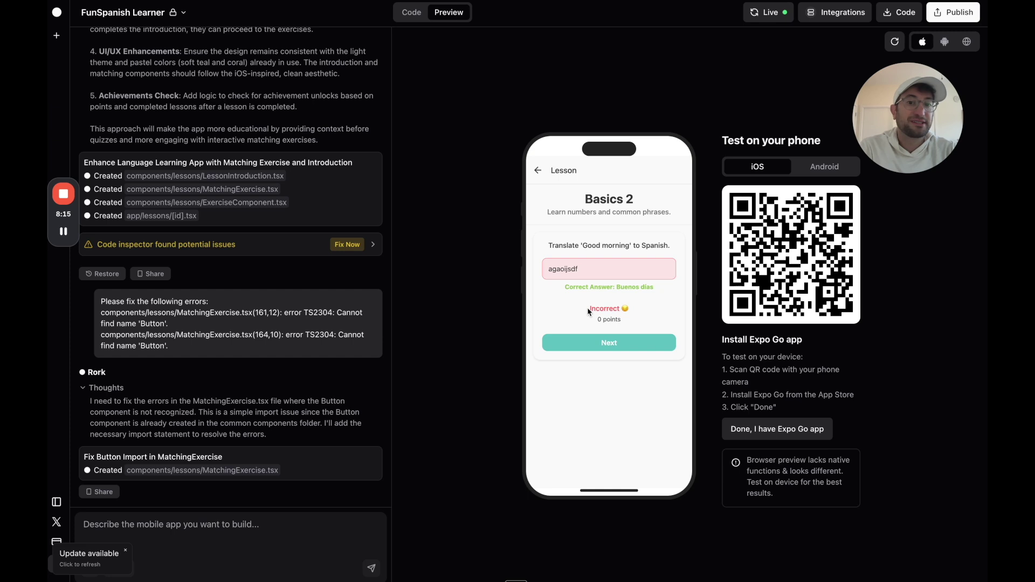
click(598, 343)
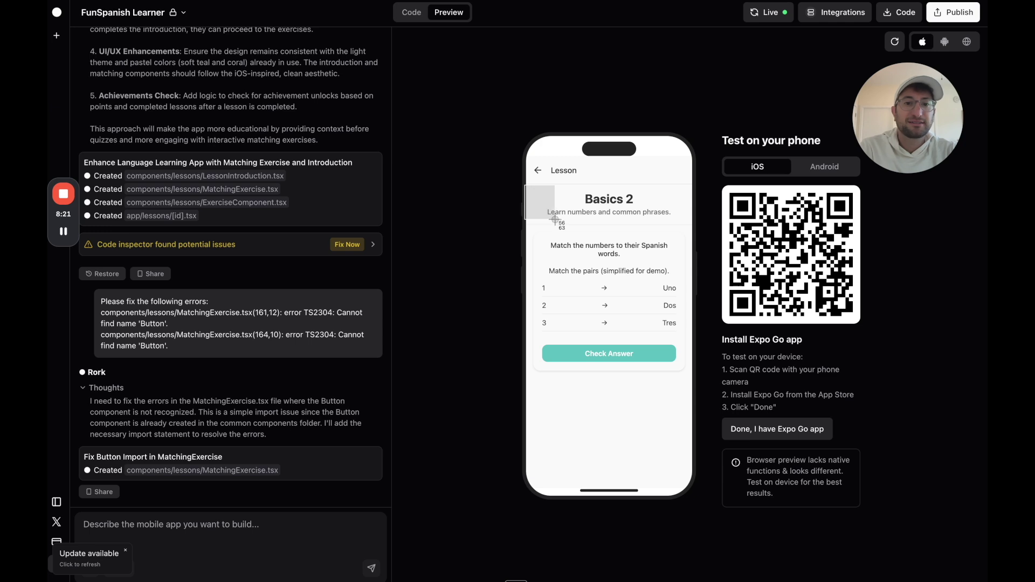
Step: Send the 'still says demo' matching complaint with a screenshot using Sonnet 3.7
click(124, 551)
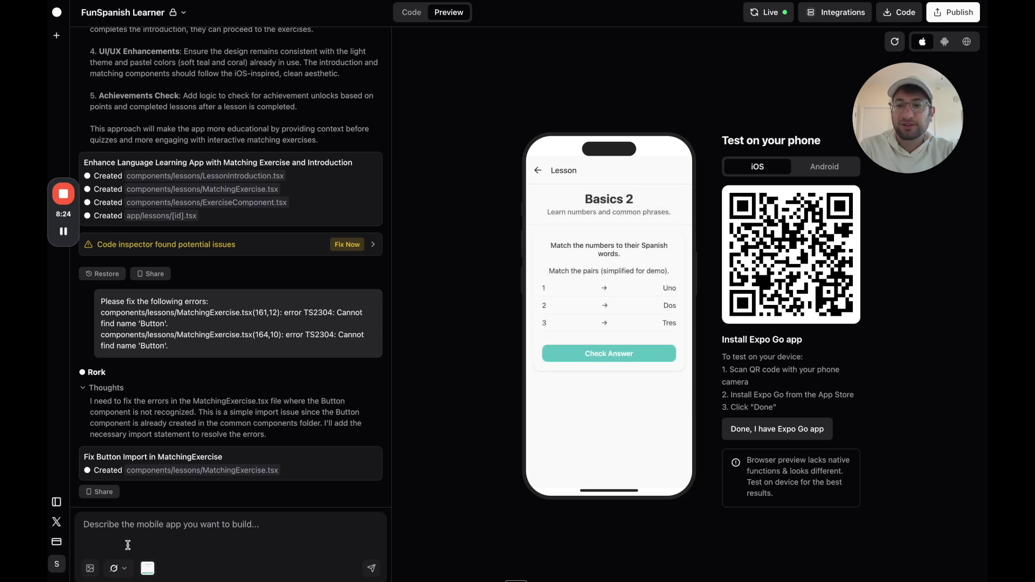
text(the matching stil says its for)
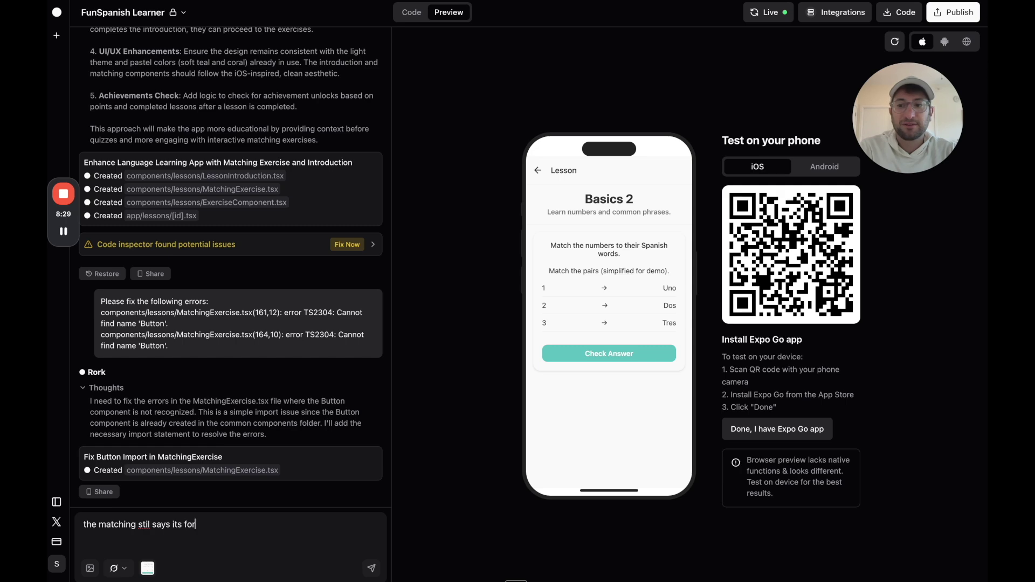
text( the demo)
key(Return)
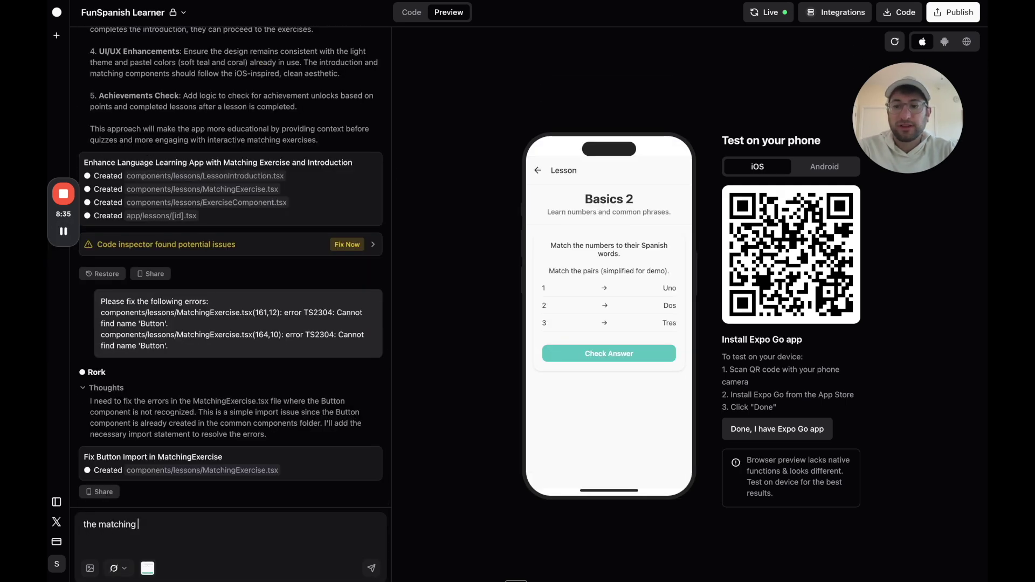
text(still says its the demo)
click(125, 566)
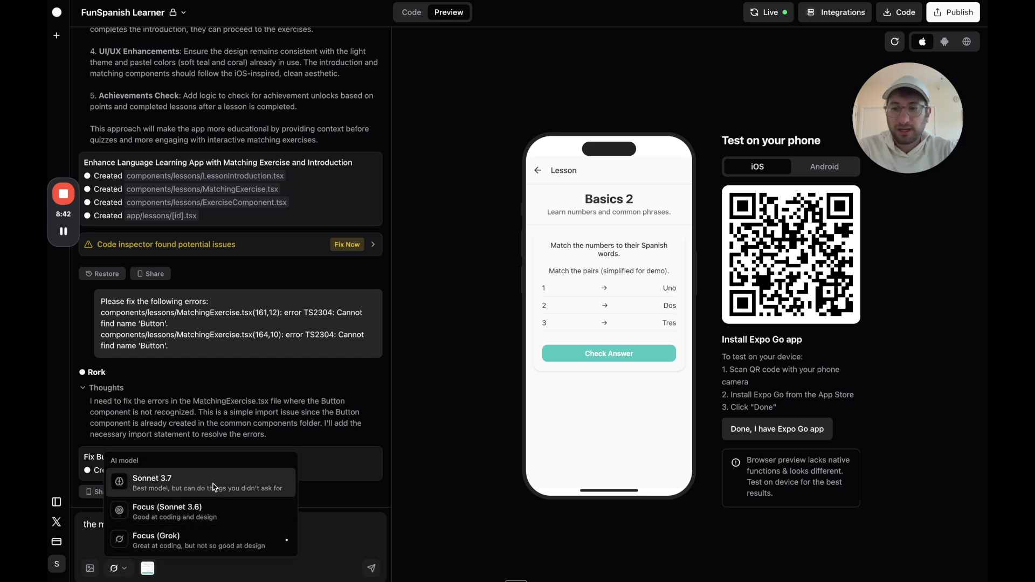
click(213, 486)
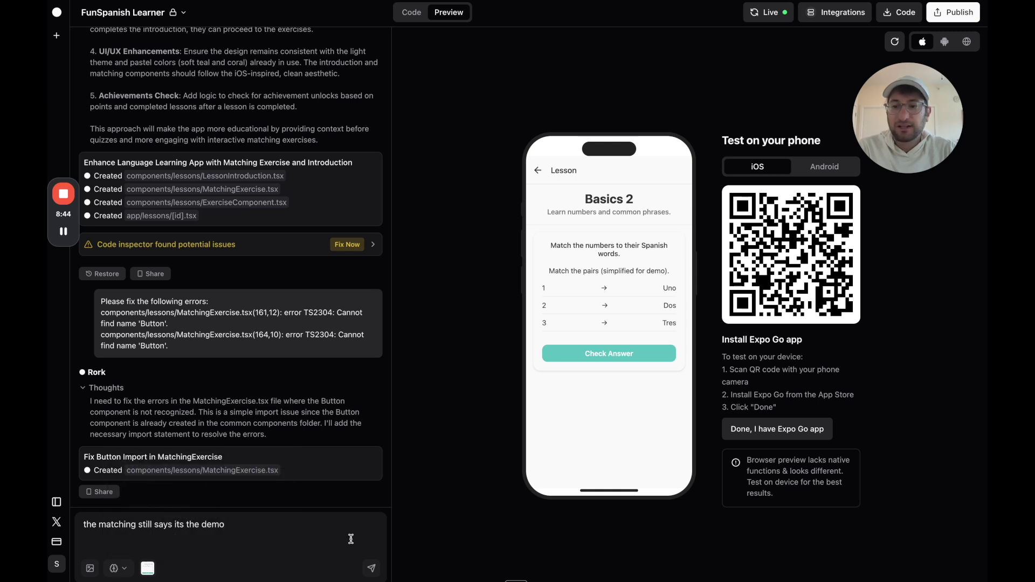
click(371, 569)
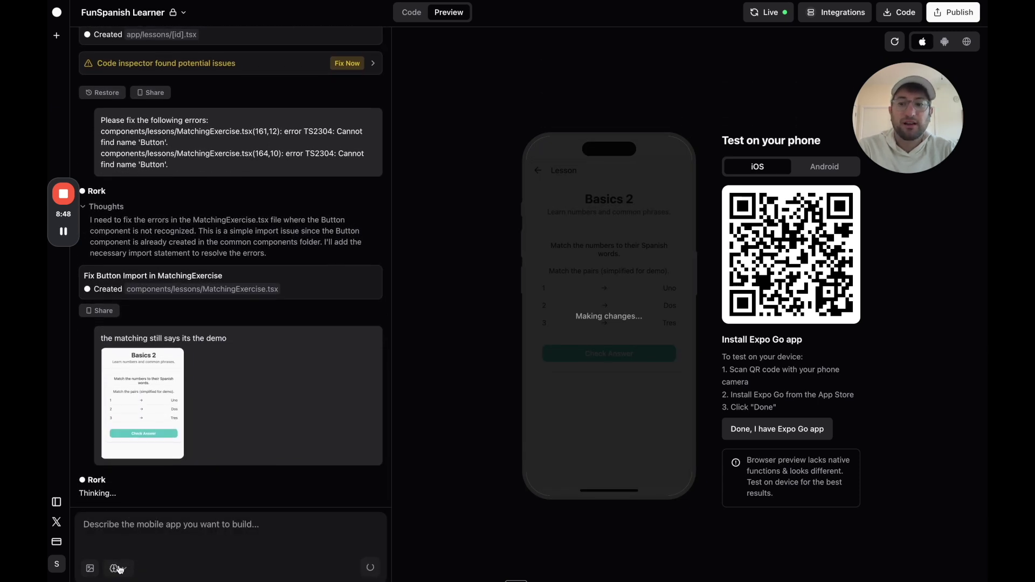
Step: Reopen the model list, then go back from the lesson to Home
click(119, 569)
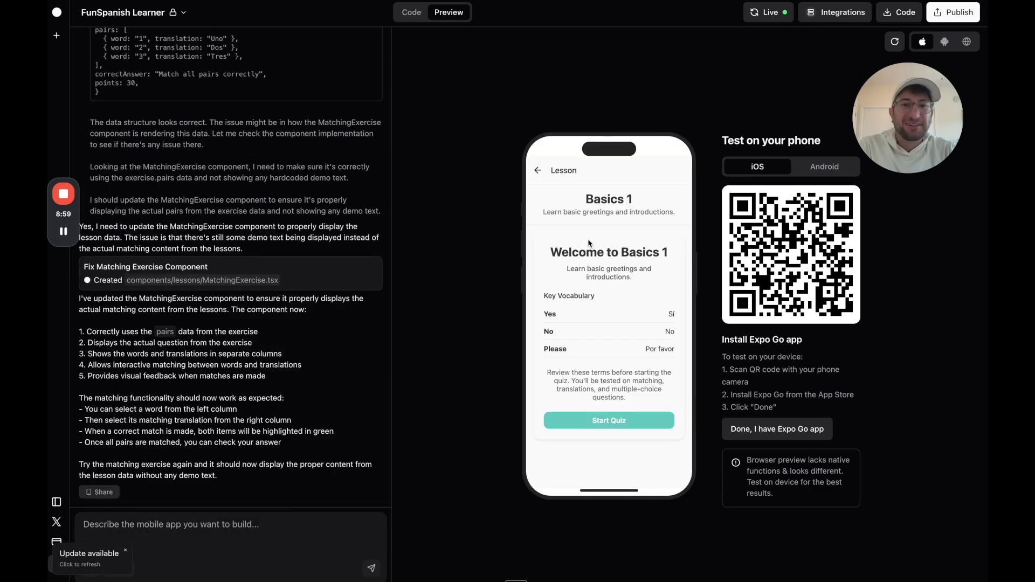
click(538, 171)
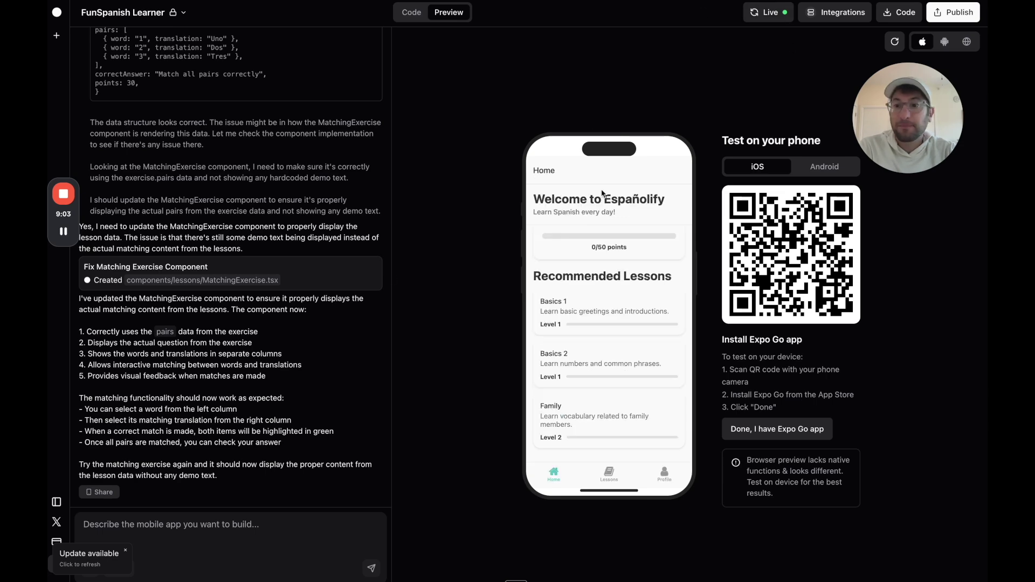
scroll(293, 300, up, 1)
scroll(203, 244, up, 5)
scroll(138, 198, up, 3)
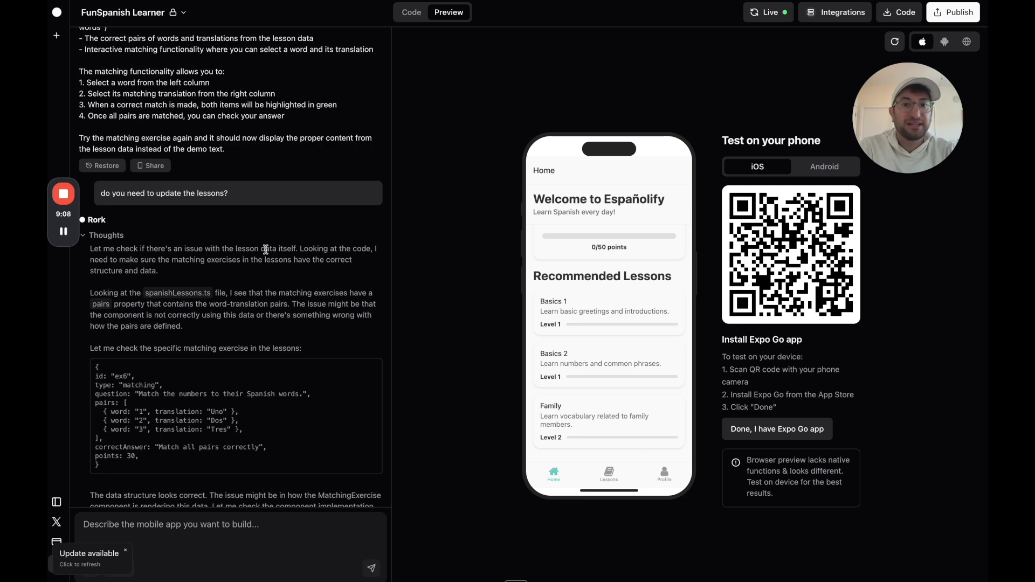
scroll(186, 194, down, 5)
scroll(639, 251, up, 3)
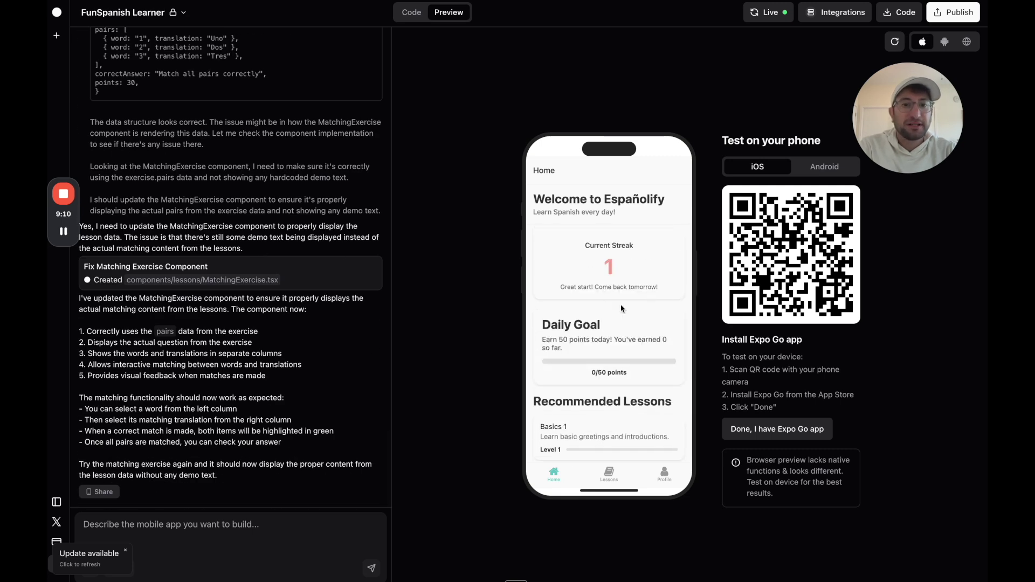
scroll(620, 305, down, 2)
Step: Open Basics 1, start the quiz, and answer Hola and Gracias
click(584, 338)
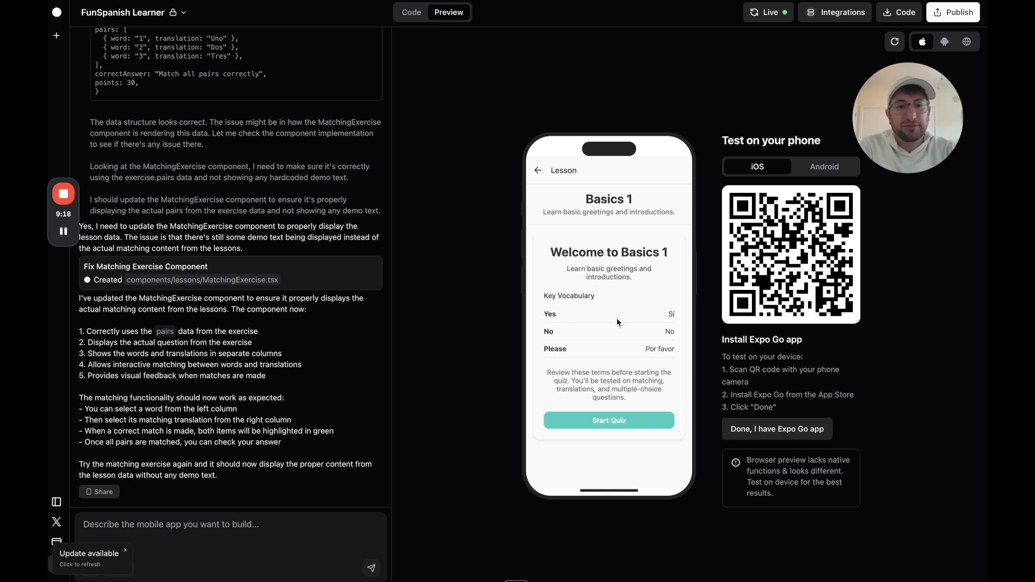
click(609, 422)
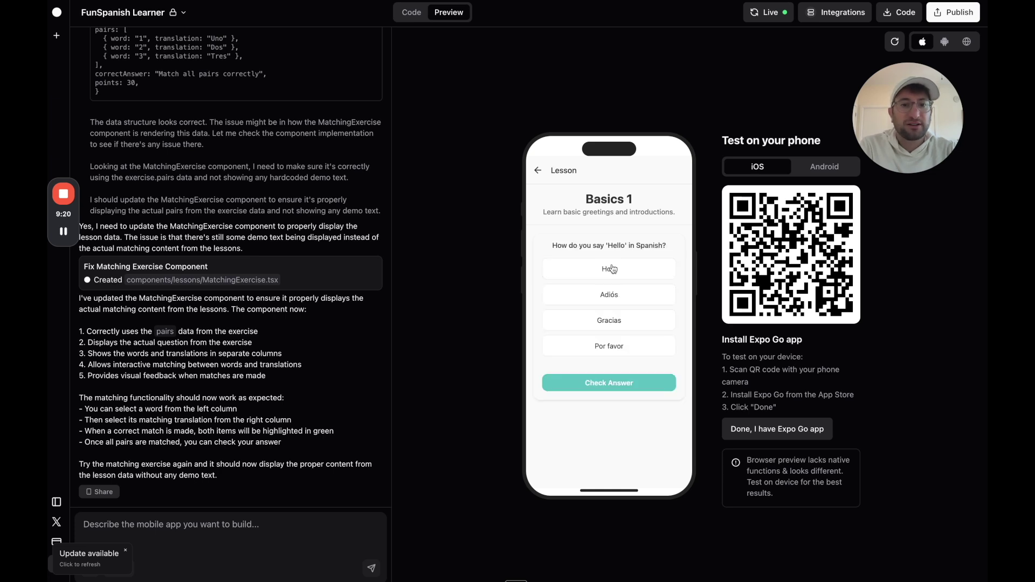
click(612, 269)
click(618, 389)
click(613, 421)
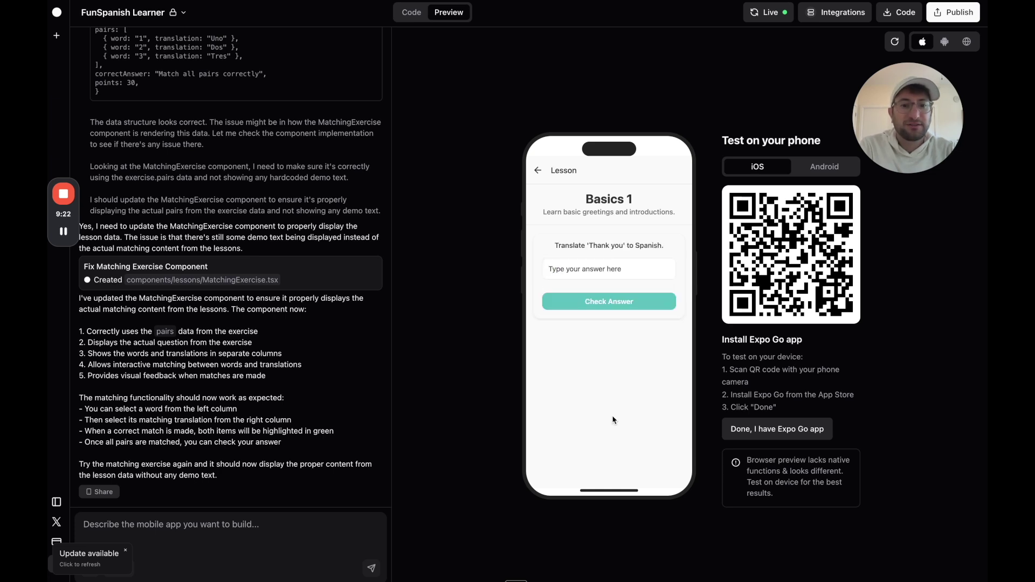
click(604, 278)
text(g)
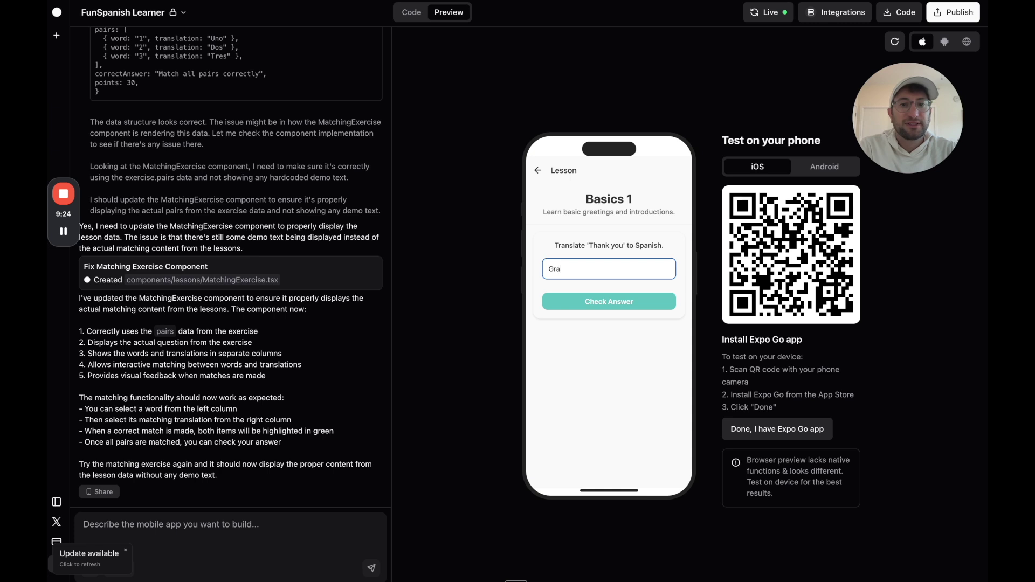
click(610, 302)
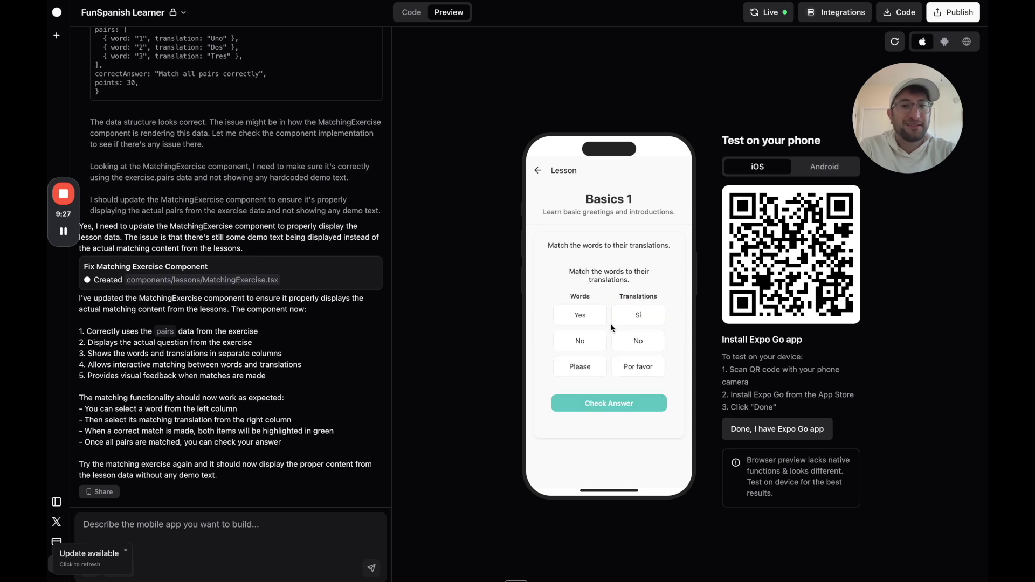
Step: Match Yes–Sí and the remaining pairs, then complete the lesson
double_click(596, 318)
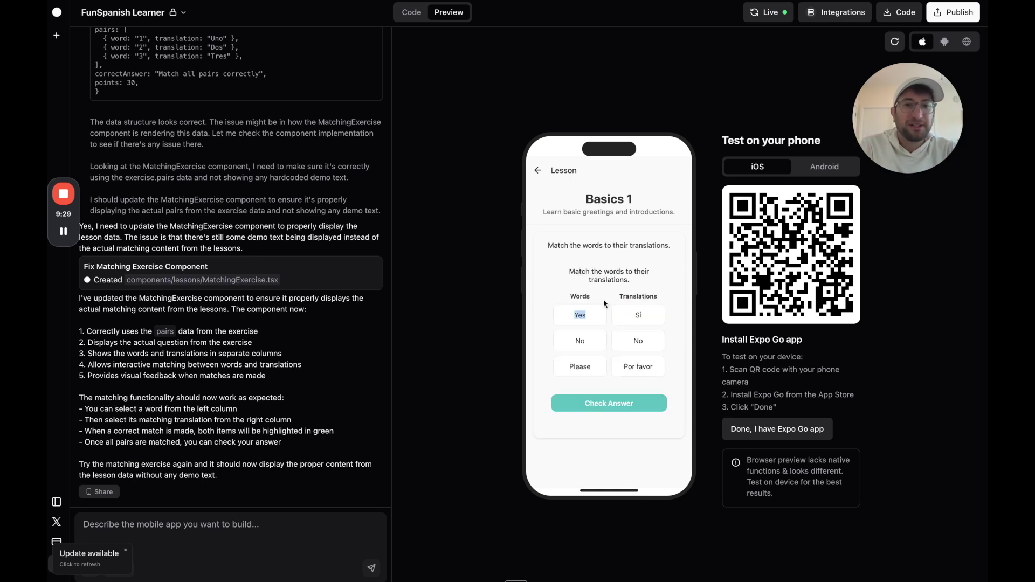
click(603, 303)
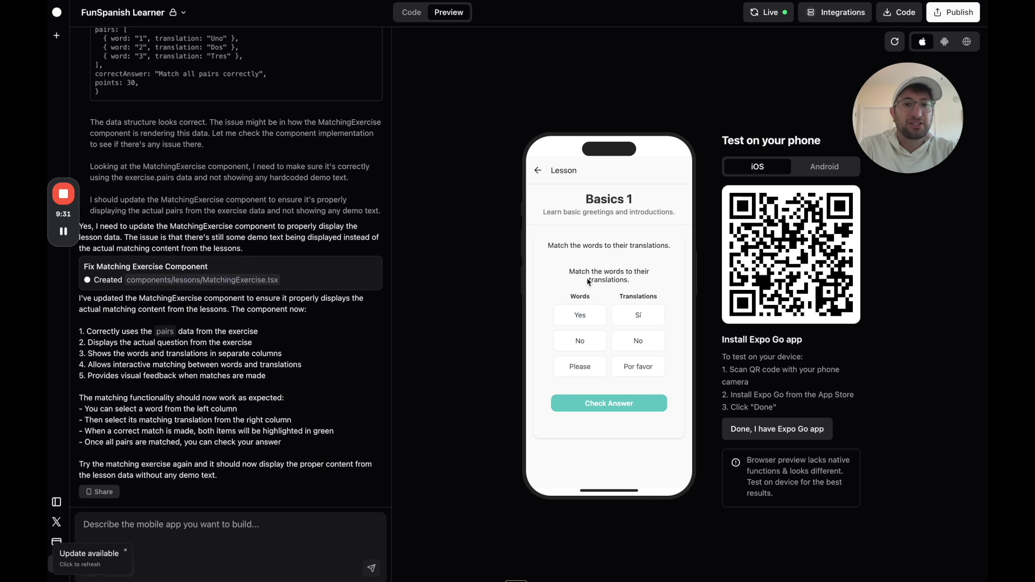
click(590, 321)
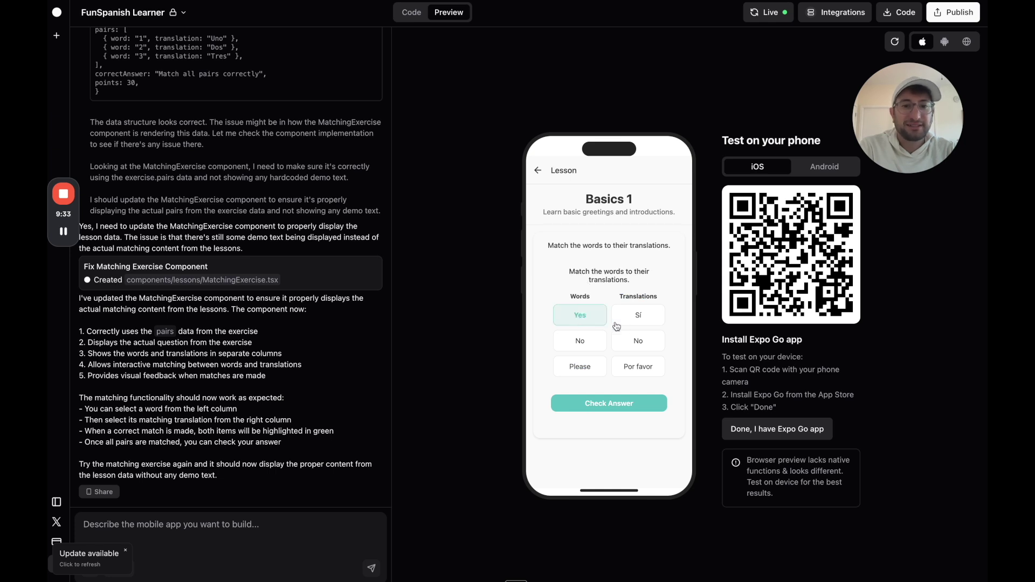
click(636, 324)
click(609, 403)
click(610, 432)
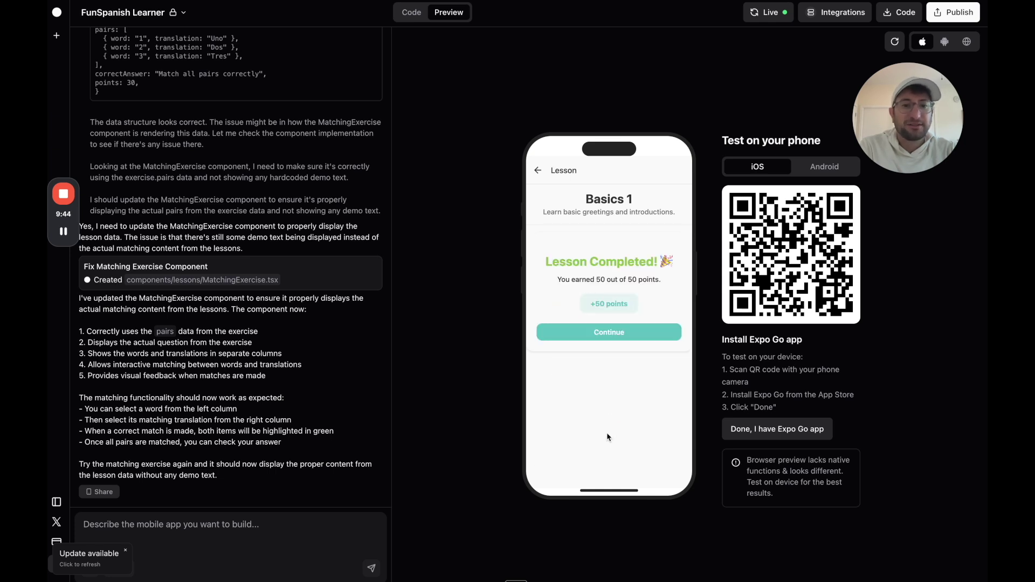
Step: Continue to Home and start the Basics 2 quiz
click(609, 333)
click(603, 335)
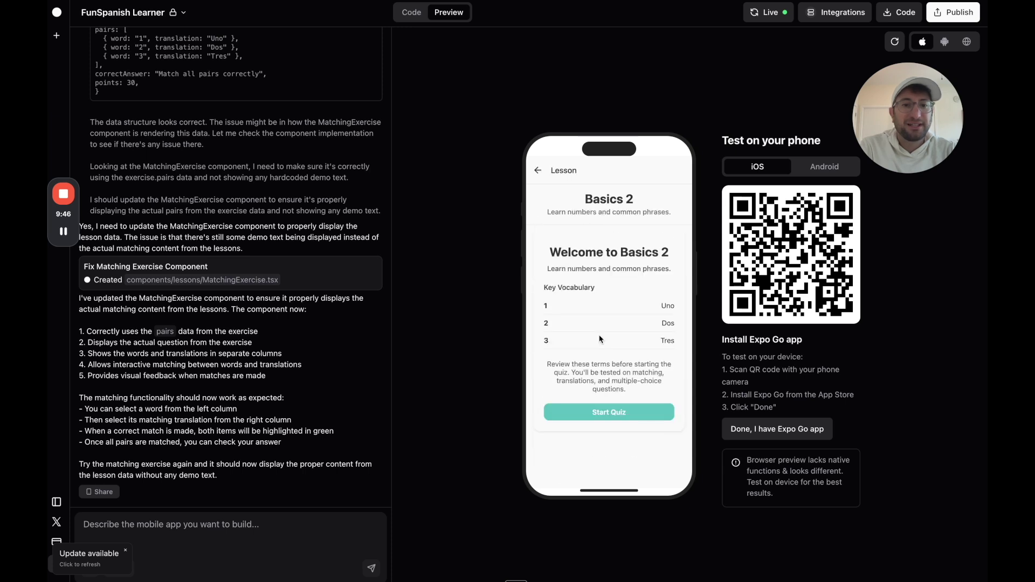
click(607, 412)
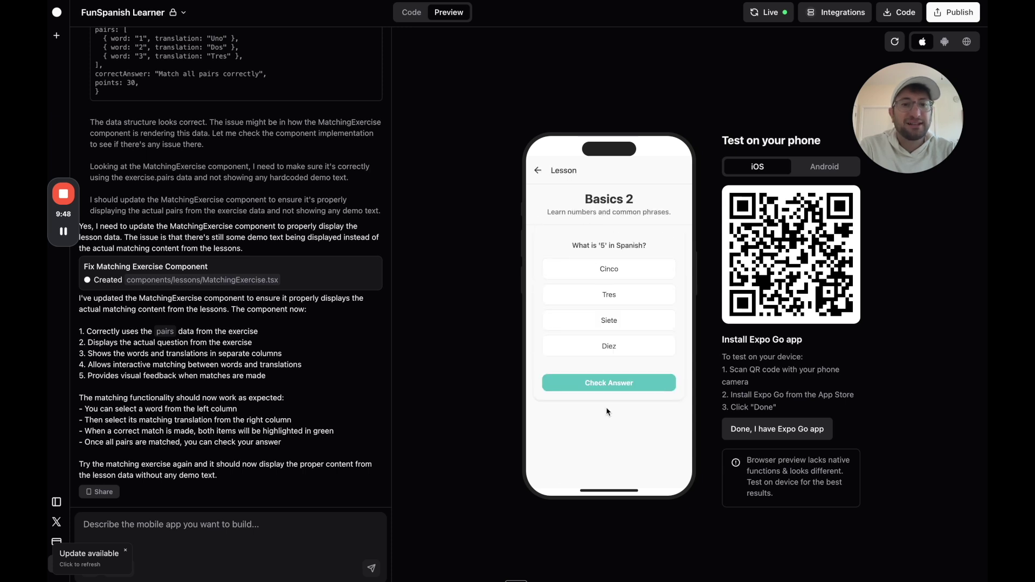
Step: Answer Cinco for 5 and submit the translation question
click(596, 275)
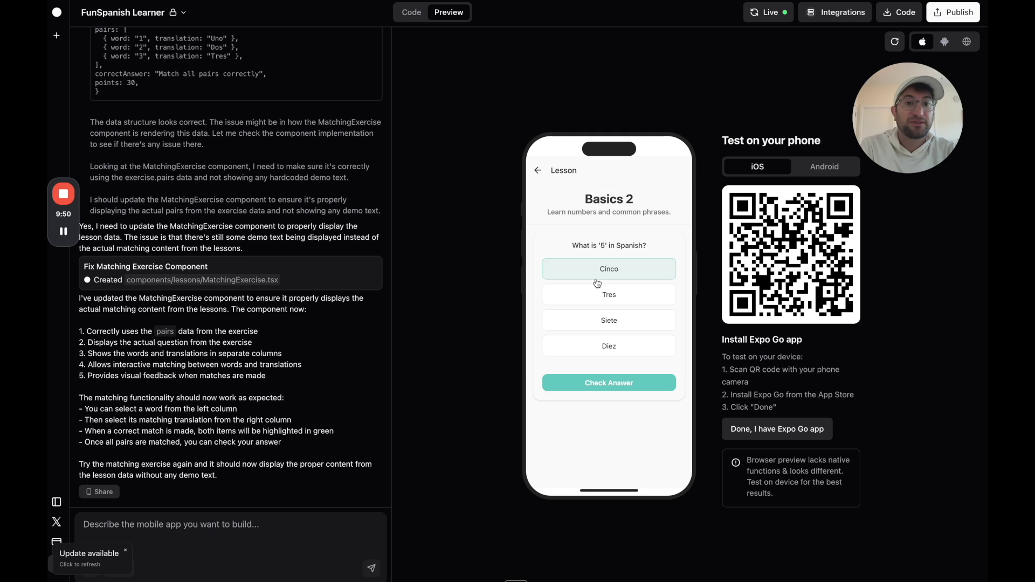
click(602, 387)
click(609, 413)
click(595, 270)
text(asdfasdf)
click(604, 302)
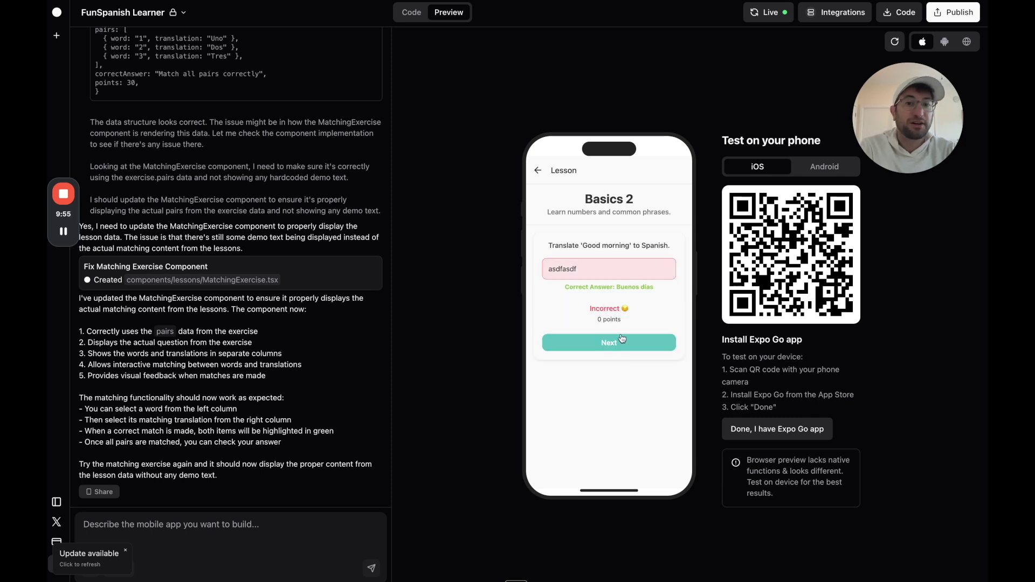
click(621, 342)
Step: Match 1–Uno, 2–Dos, 3–Tres and check the answers to finish the lesson
click(582, 324)
click(638, 376)
click(585, 350)
click(638, 324)
click(583, 376)
click(631, 360)
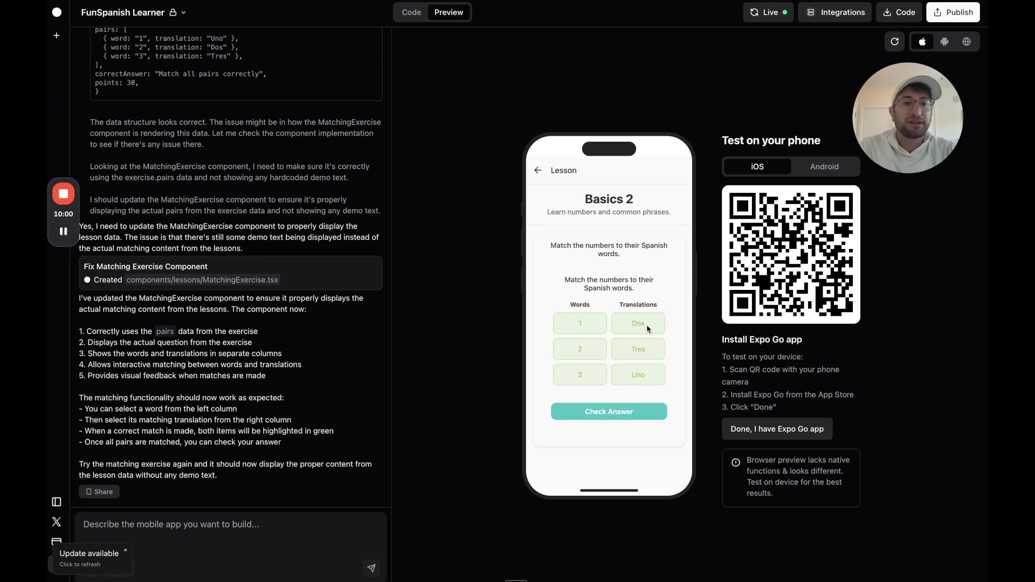
click(589, 413)
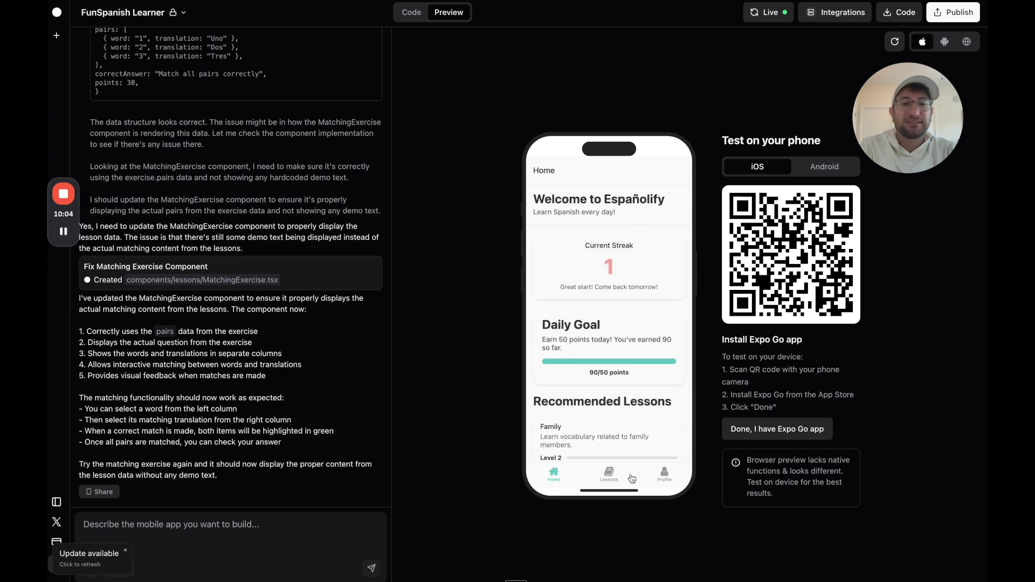
click(615, 480)
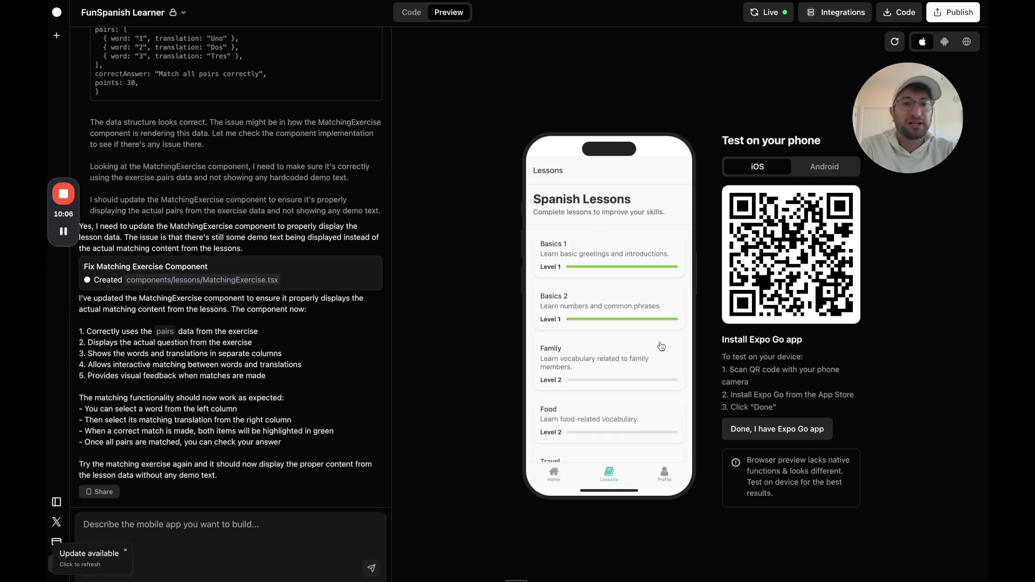
scroll(638, 349, down, 1)
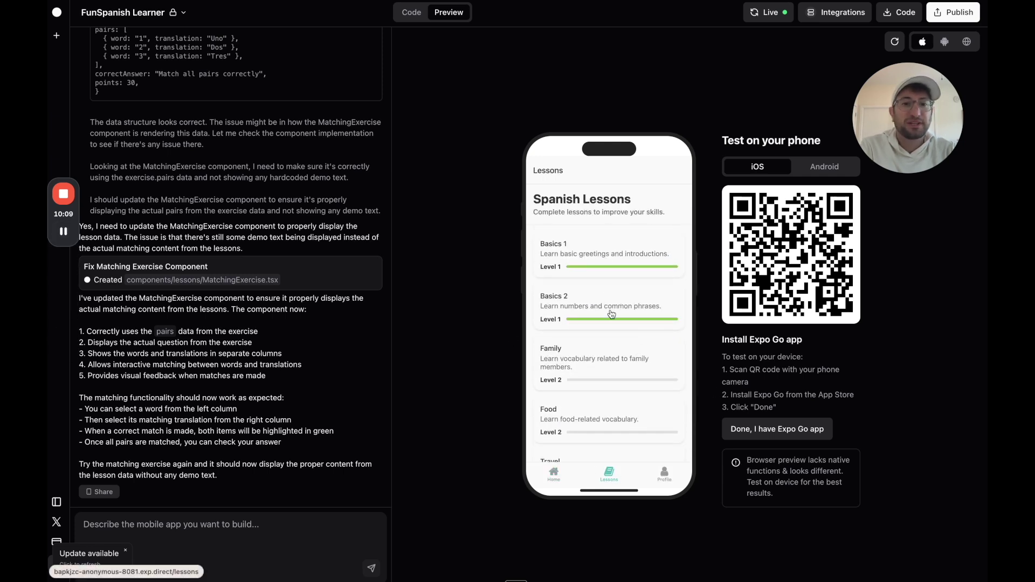
scroll(604, 324, down, 1)
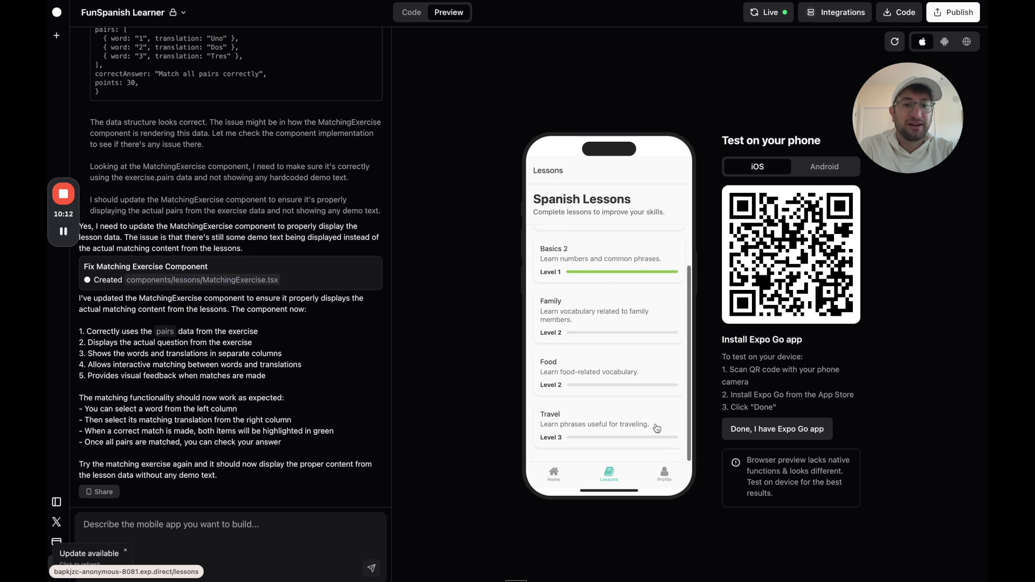
click(665, 481)
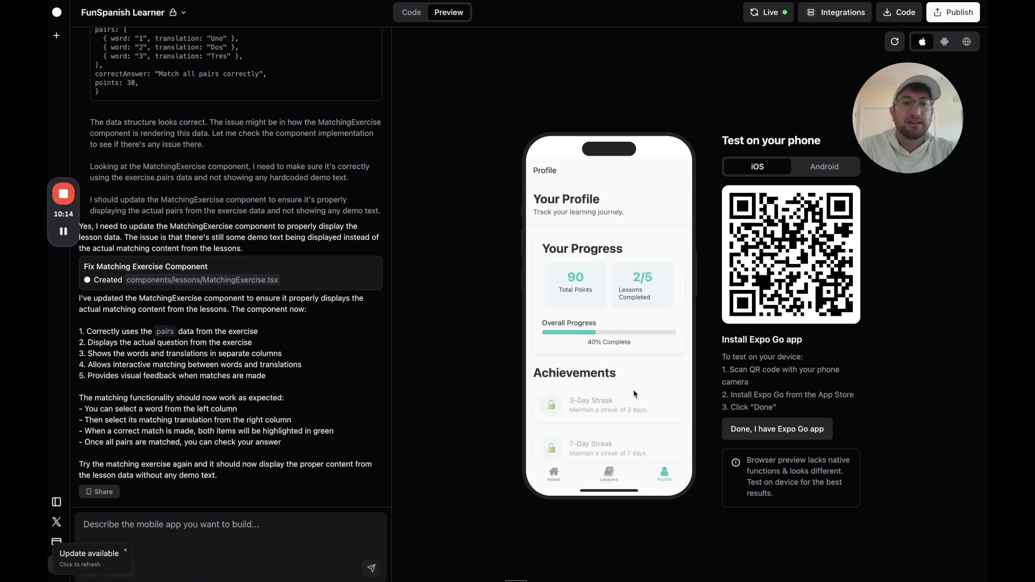
scroll(637, 323, down, 3)
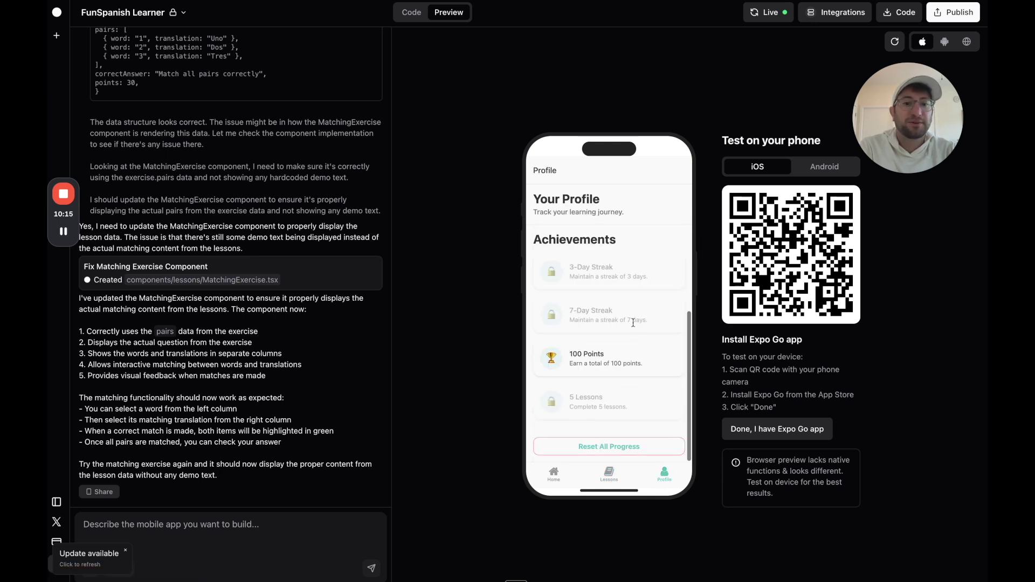
double_click(569, 354)
click(565, 345)
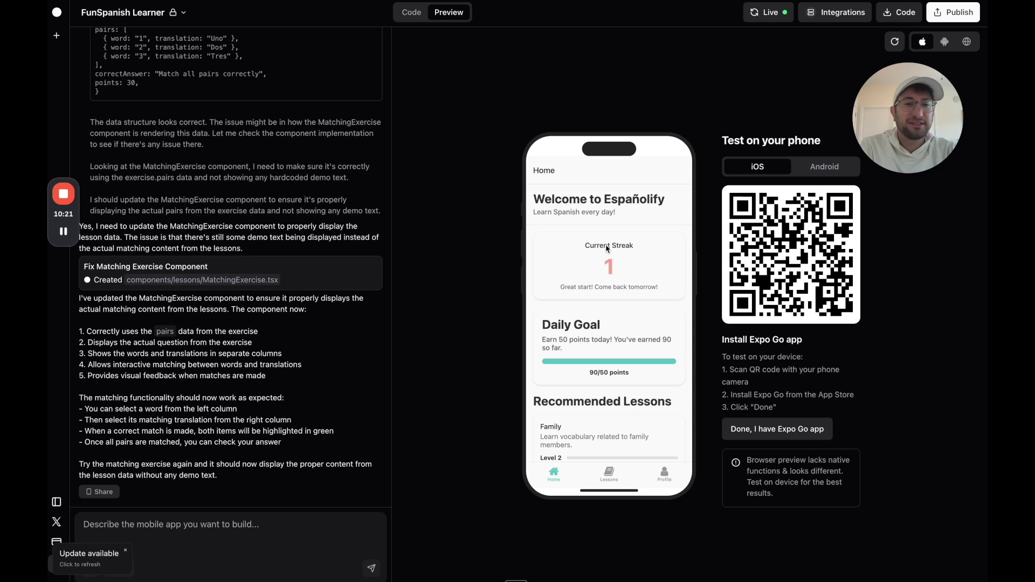
scroll(587, 250, down, 3)
scroll(607, 228, up, 2)
scroll(603, 239, up, 2)
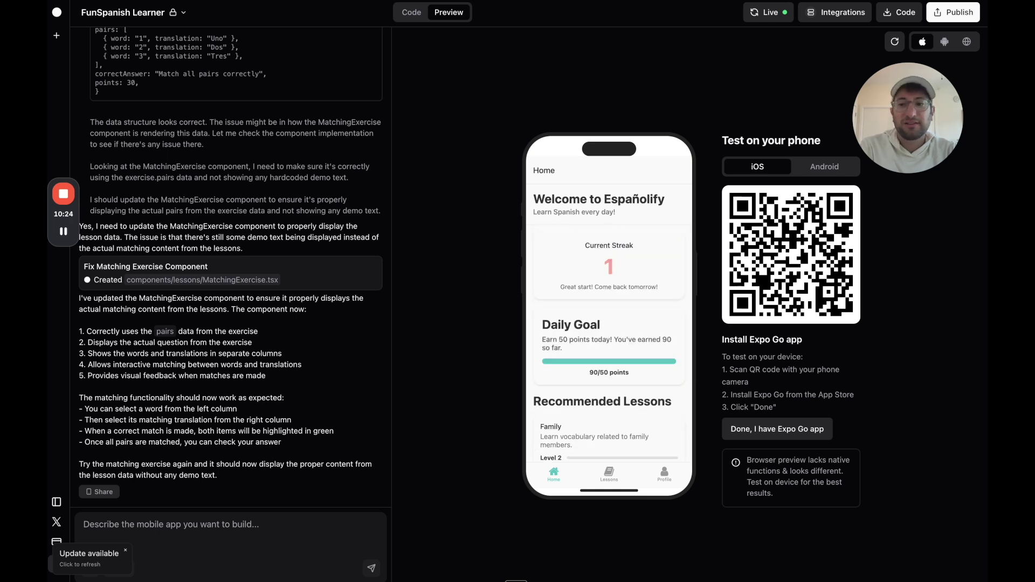
click(125, 552)
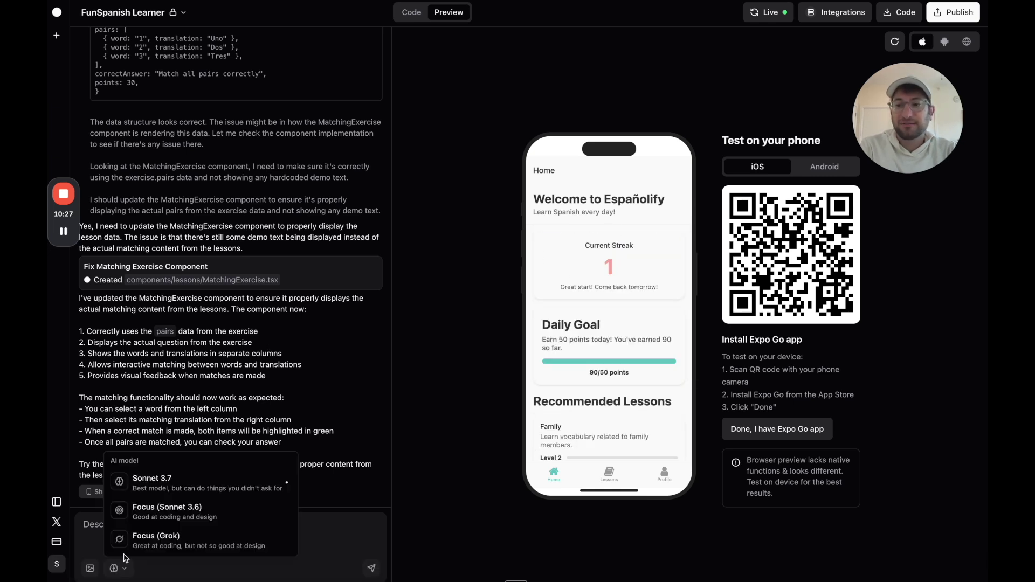
Step: Keeping Sonnet 3.7, send a design-only request to make the app pop like Duolingo
click(179, 484)
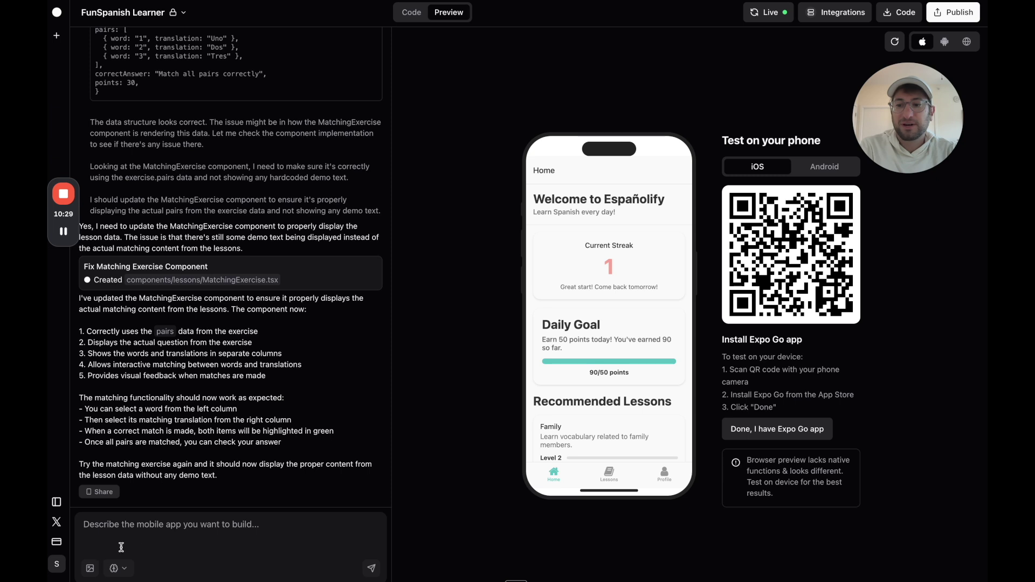
text(The esi)
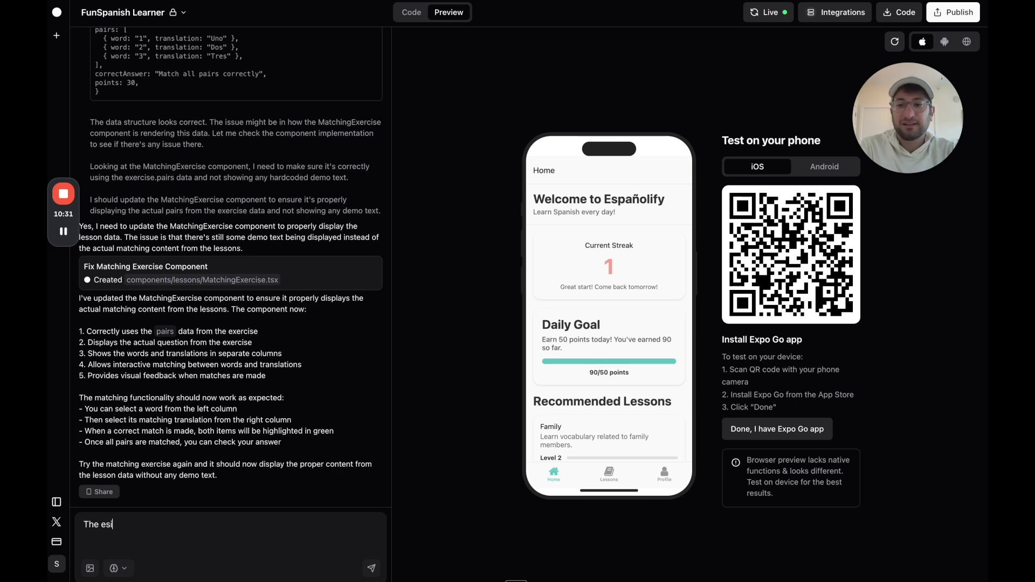
key(BackSpace)
key(BackSpace)
text(design is ok, but let's really)
key(BackSpace)
key(BackSpace)
text(pop the wa)
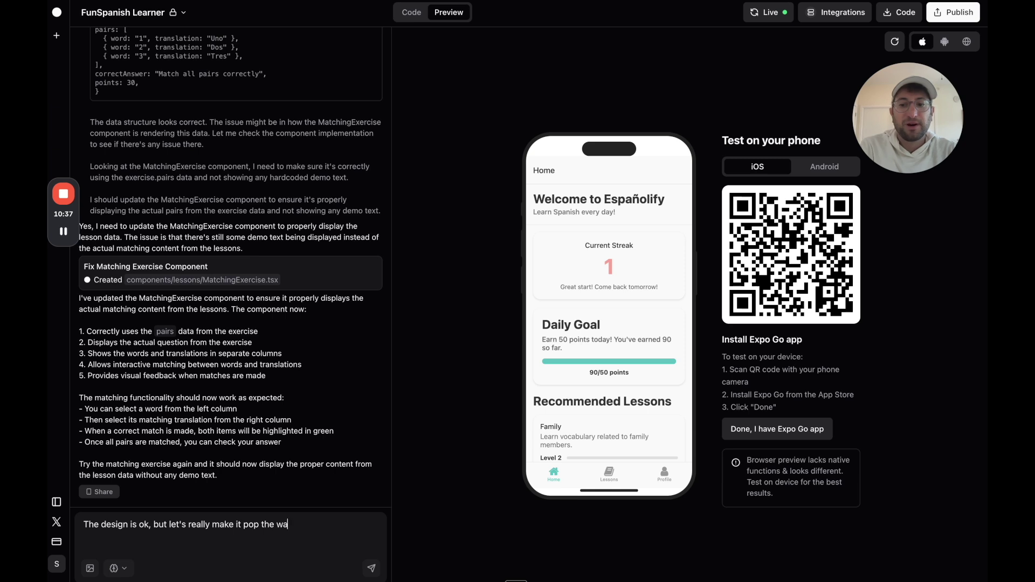
key(BackSpace)
key(BackSpace)
text(hat G)
key(BackSpace)
key(BackSpace)
text(uolingo does.  don't )
text(change any f)
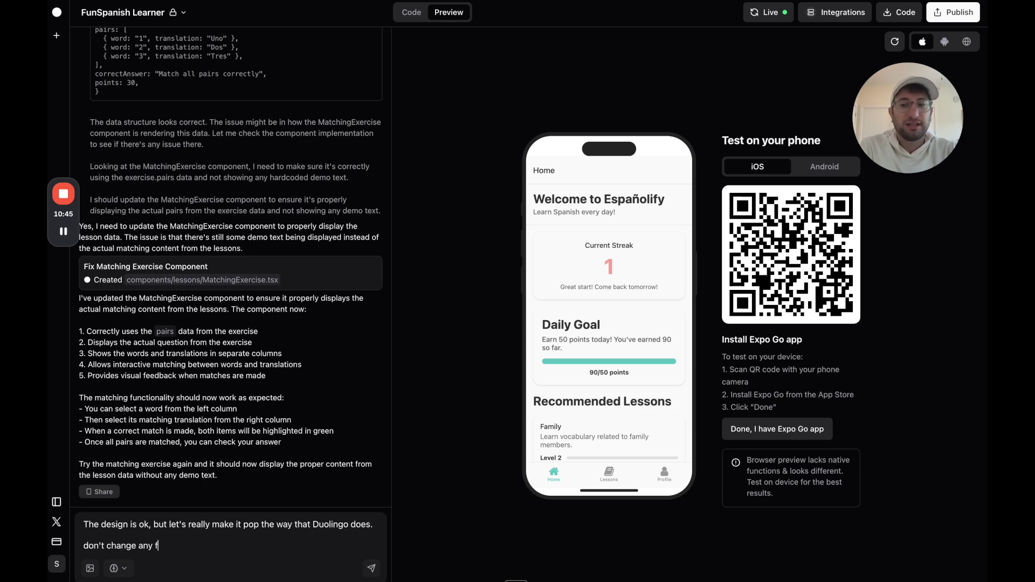
text(unctionality, only improve the)
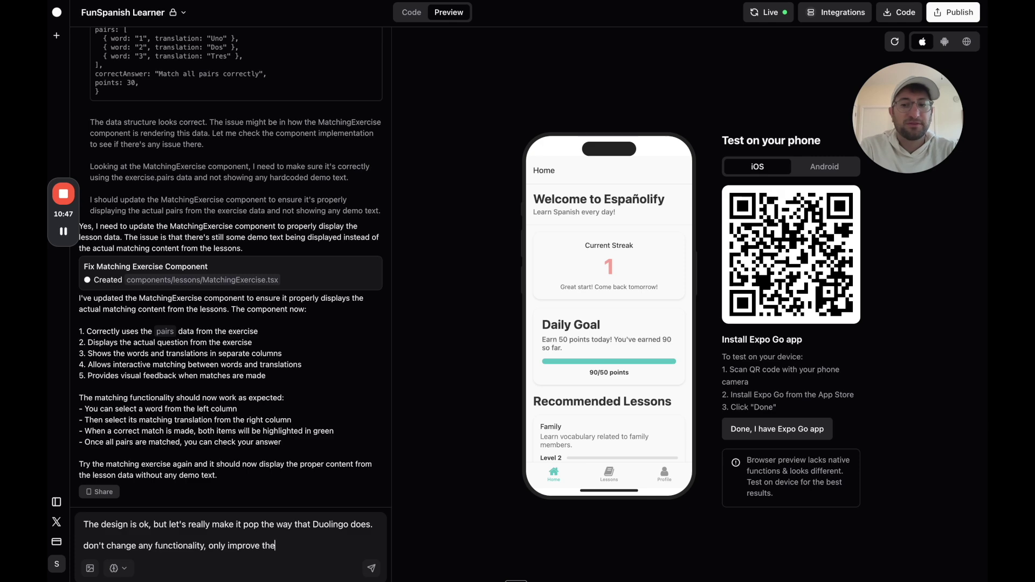
text( design)
key(Return)
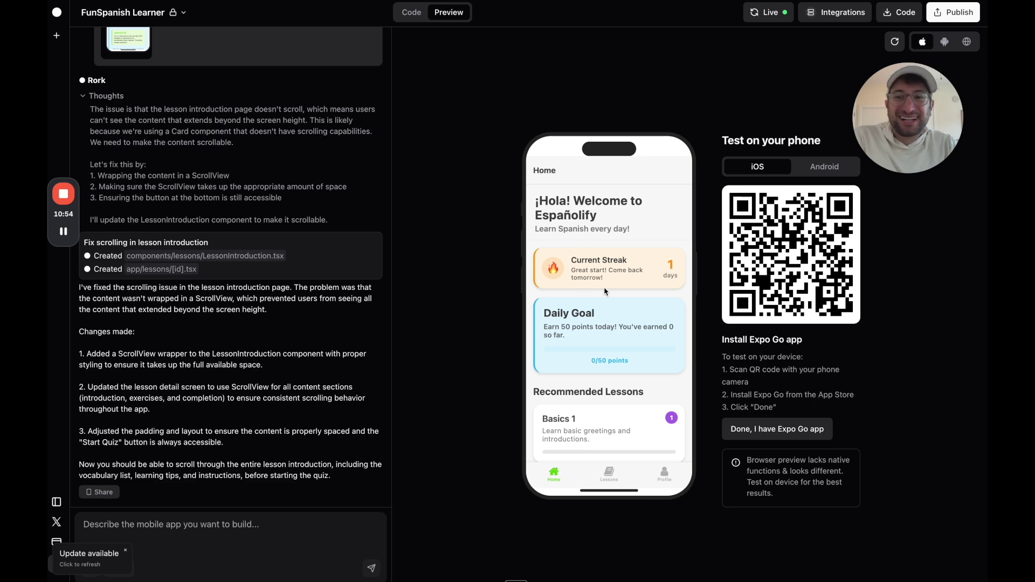
scroll(196, 267, up, 5)
scroll(196, 263, up, 5)
scroll(197, 263, up, 5)
scroll(165, 188, down, 5)
scroll(179, 260, down, 3)
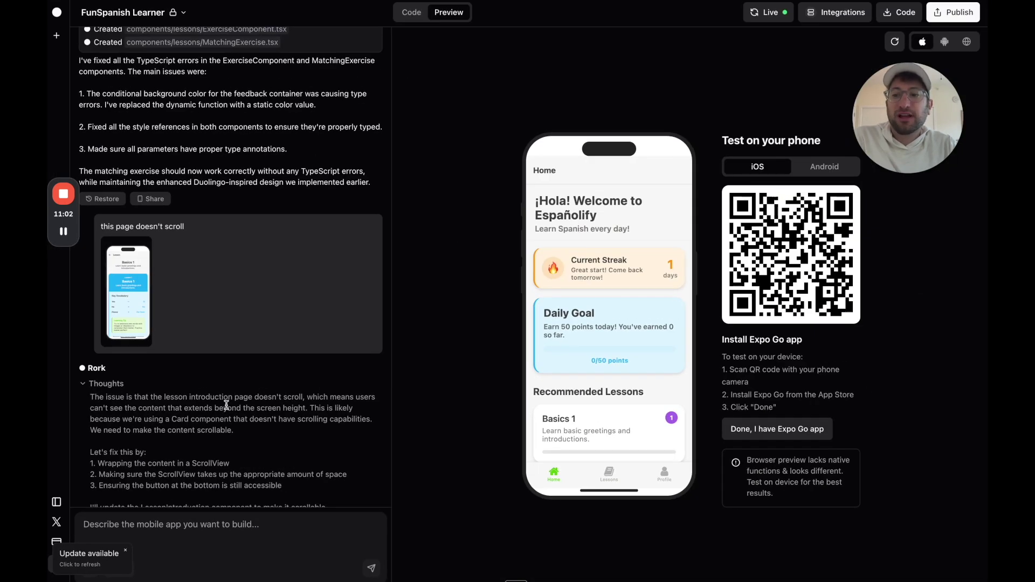
scroll(227, 404, down, 4)
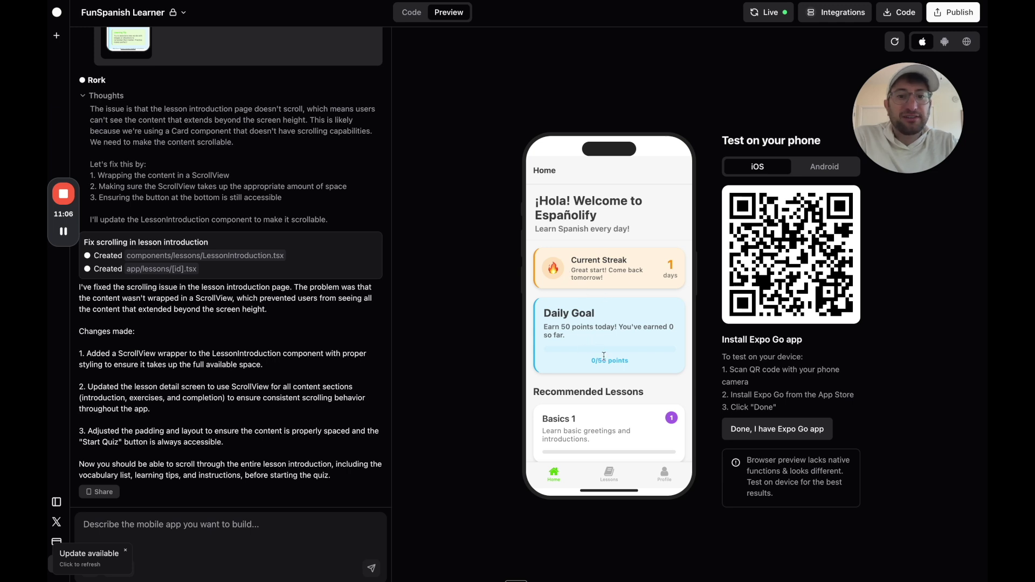
scroll(605, 356, down, 3)
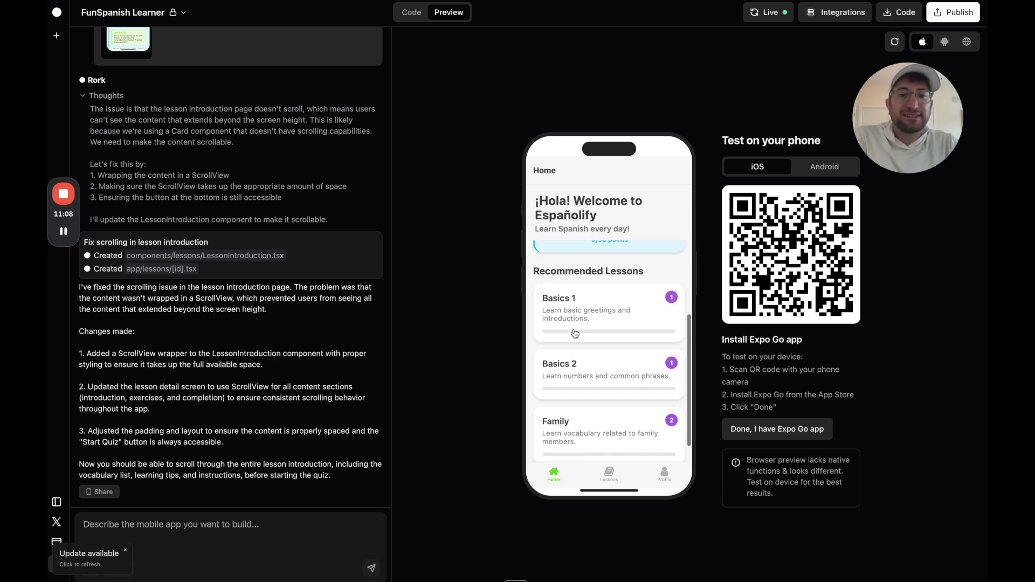
Step: Start the Basics 1 quiz and answer the Hello question with Hola
click(579, 328)
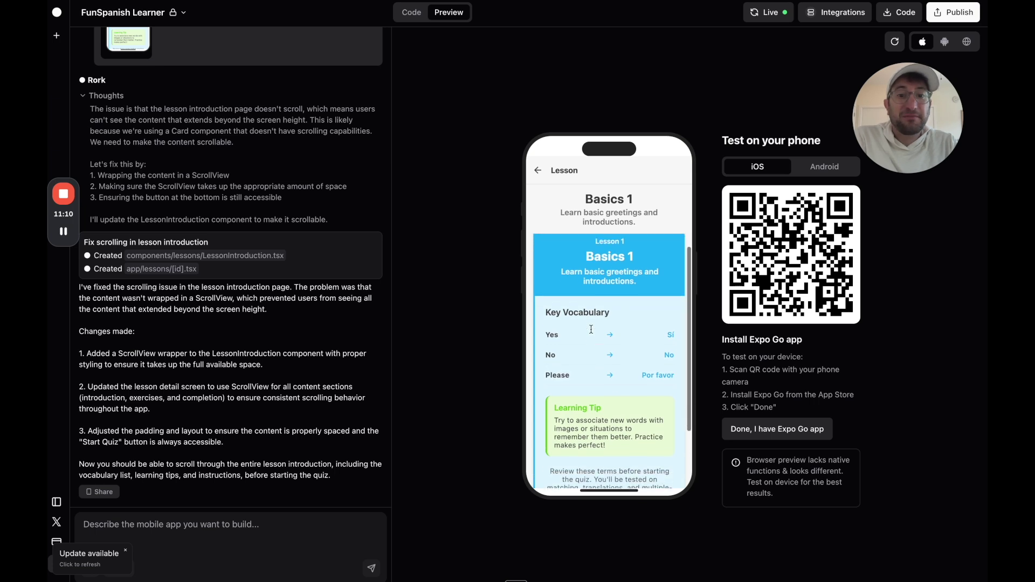
scroll(591, 327, down, 3)
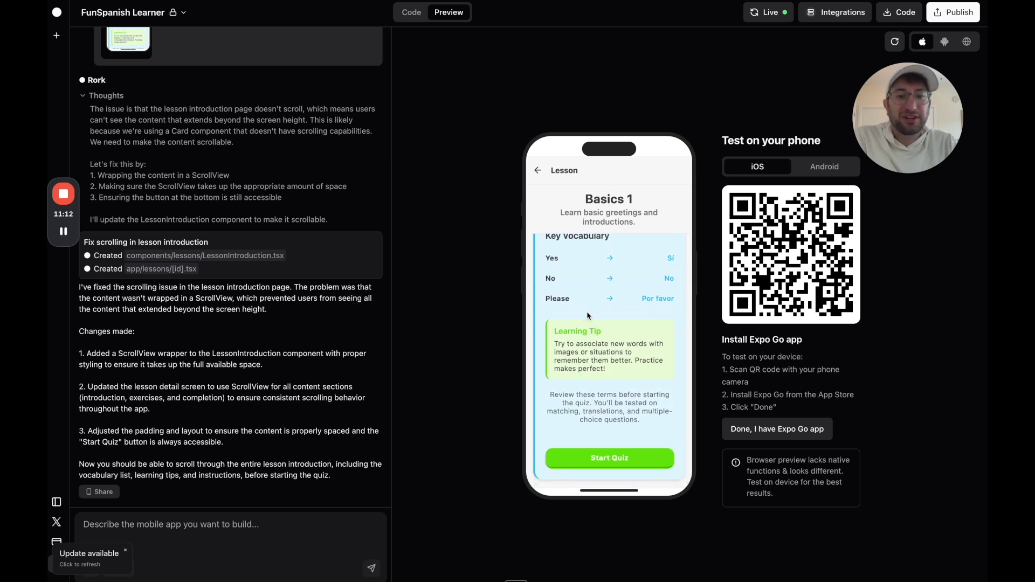
scroll(588, 317, up, 2)
scroll(662, 317, down, 2)
click(605, 460)
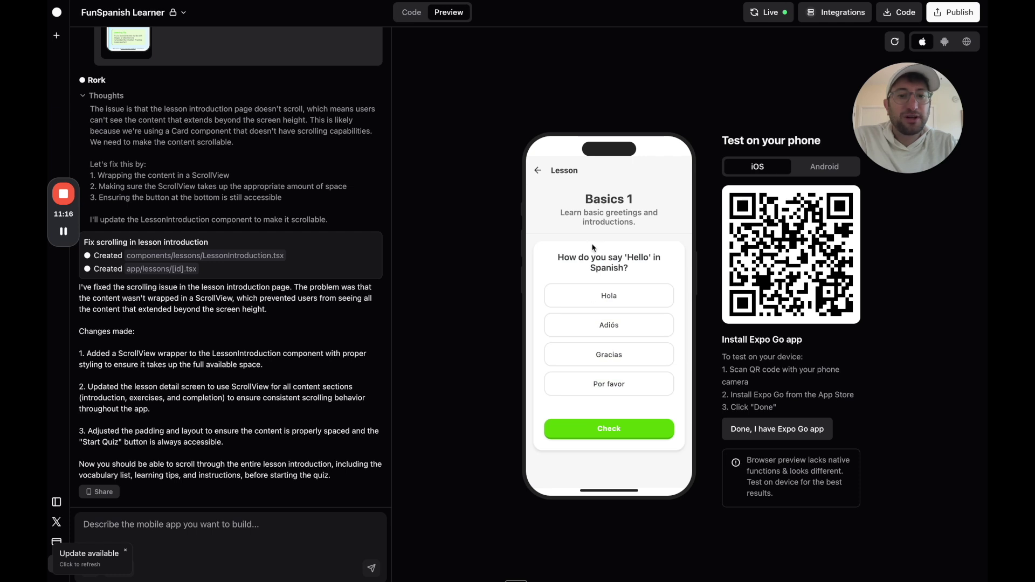
click(611, 327)
click(604, 295)
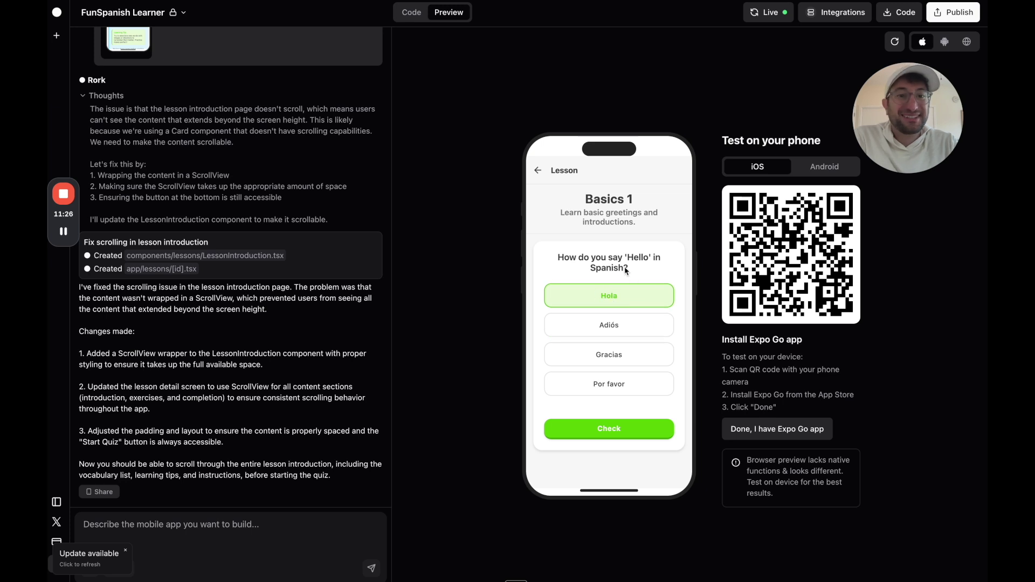
click(607, 430)
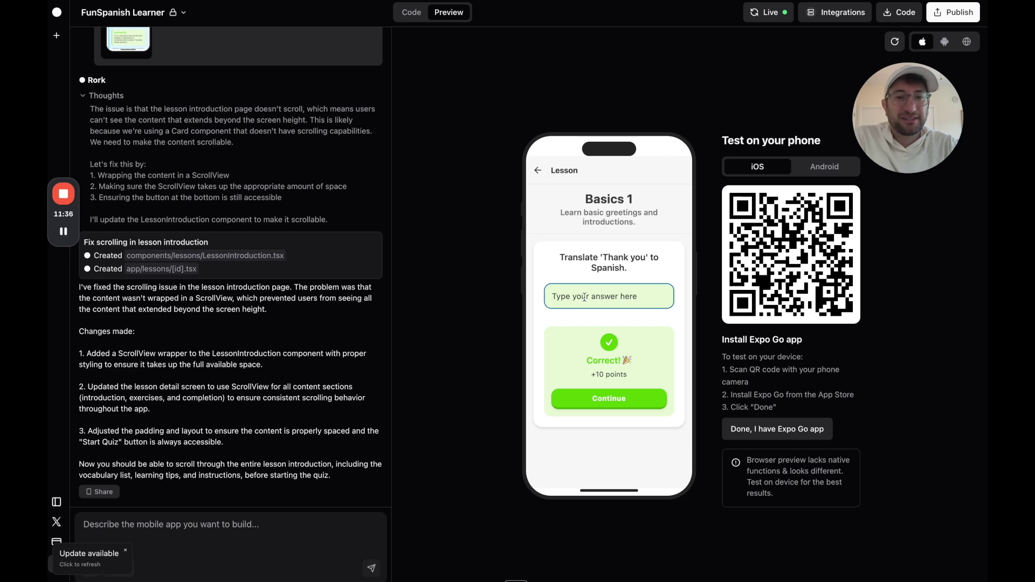
Step: Match the word pairs (Yes–Sí, No, Please–Por favor), check them, and continue to completion
click(617, 401)
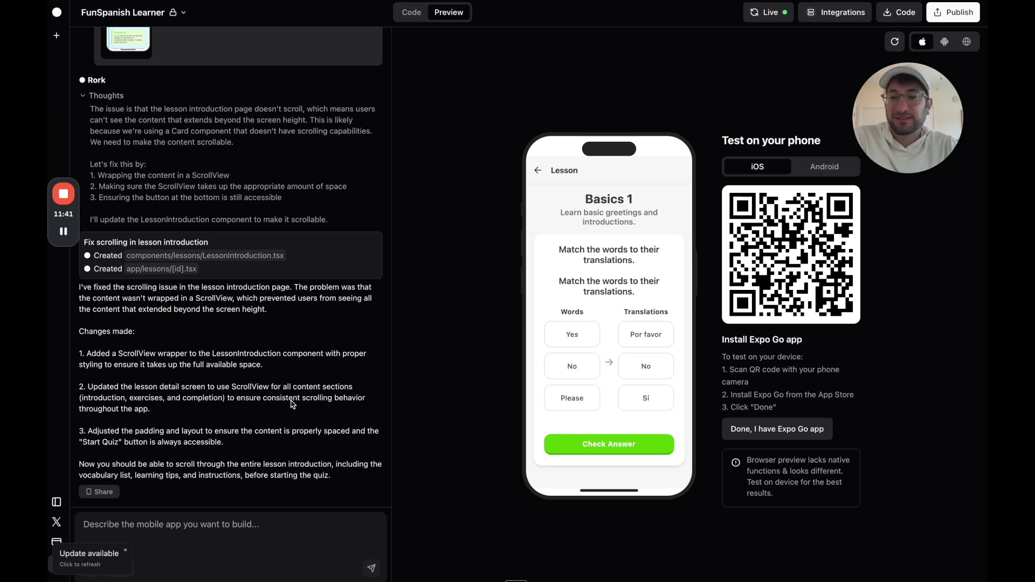
click(573, 335)
click(633, 368)
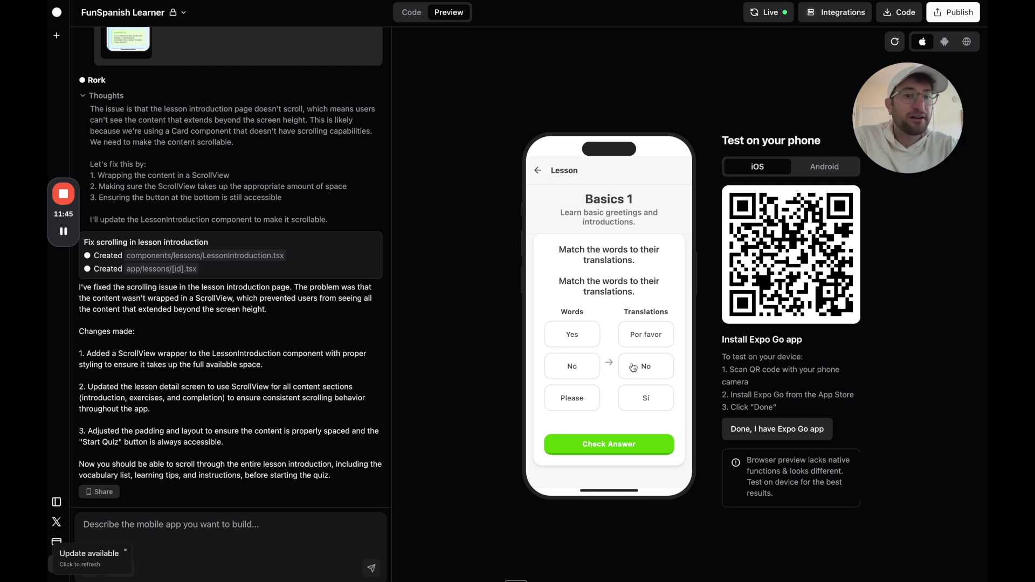
click(583, 336)
click(649, 405)
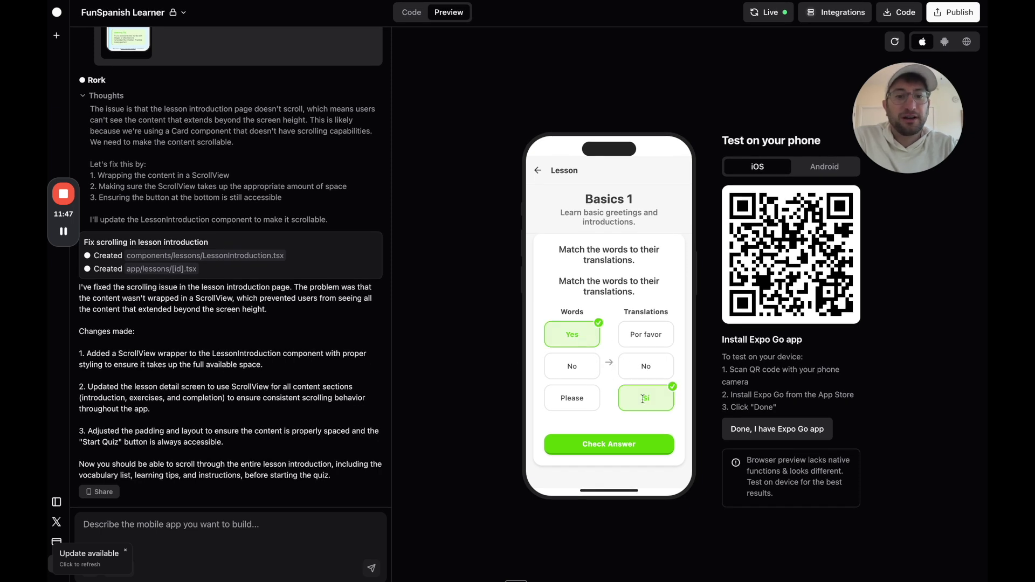
click(564, 371)
click(645, 369)
click(574, 394)
click(637, 348)
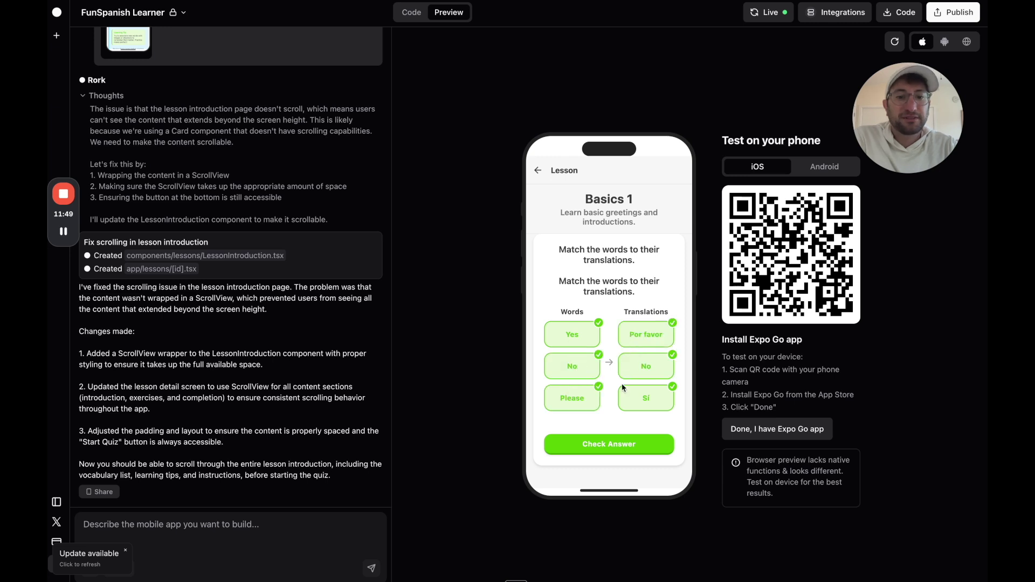
click(610, 441)
click(609, 440)
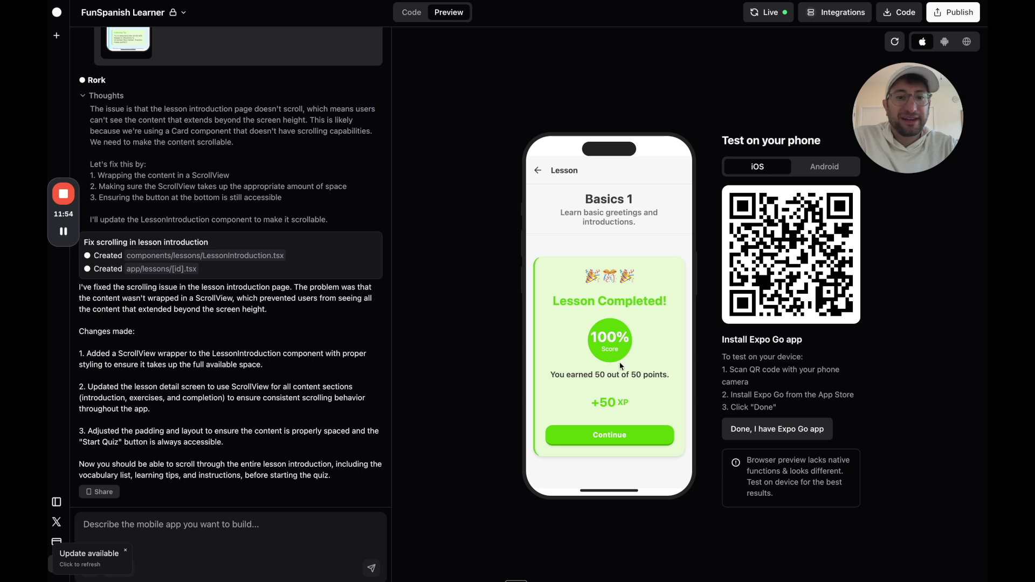
Step: Leave the Lesson Completed screen, peek into the Family lesson, and return Home
click(611, 442)
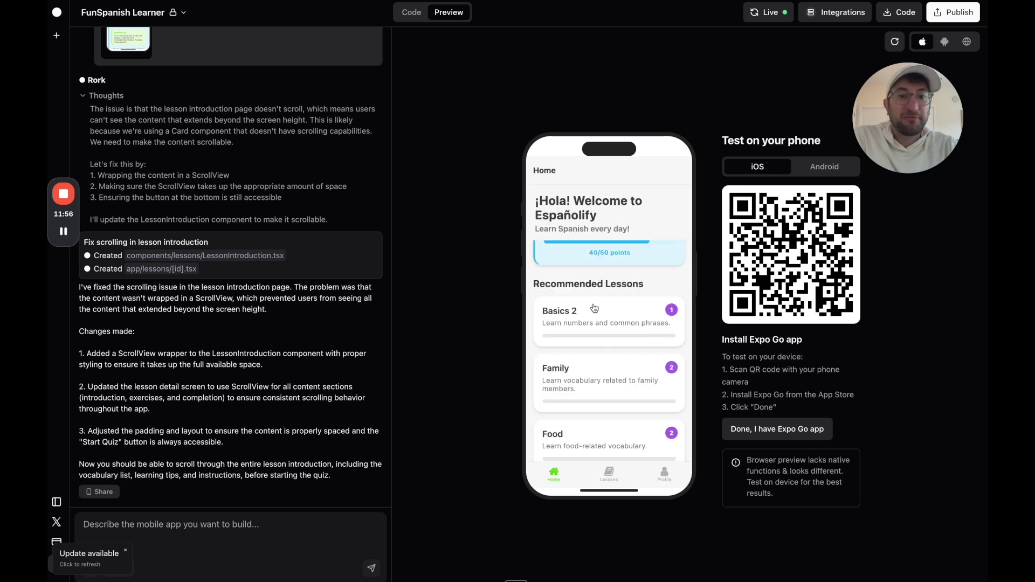
scroll(593, 308, up, 3)
scroll(564, 312, down, 5)
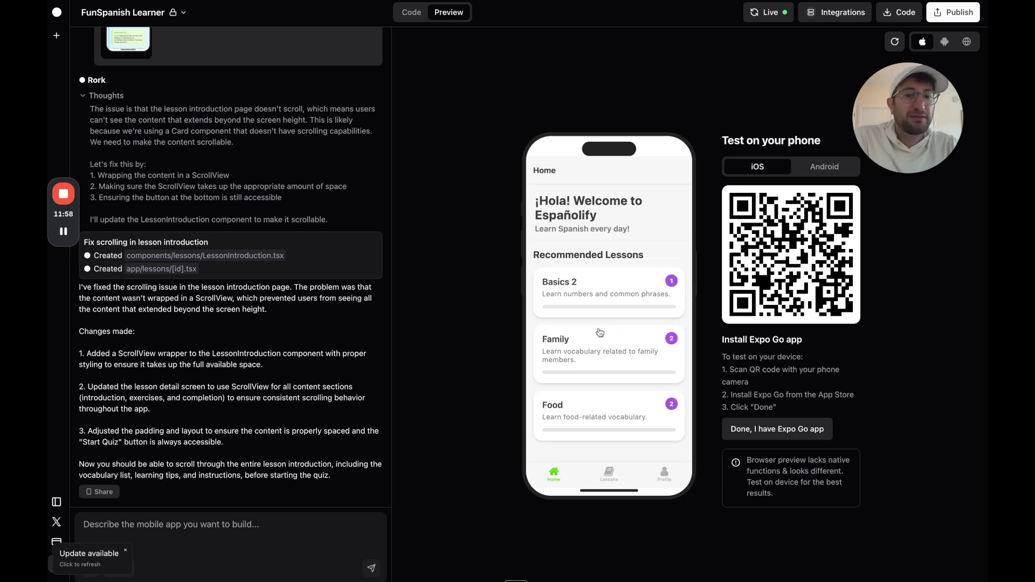
click(598, 356)
scroll(596, 326, down, 3)
scroll(596, 327, up, 3)
click(539, 175)
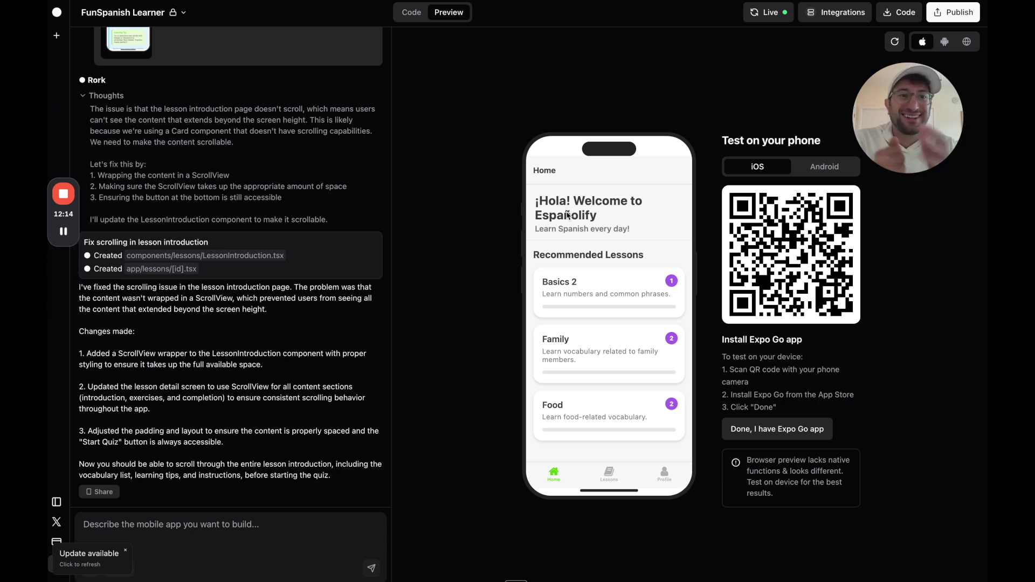
Step: Open Integrations, switch the preview to Profile showing 40 XP and 1/5 lessons, then close Integrations
click(819, 18)
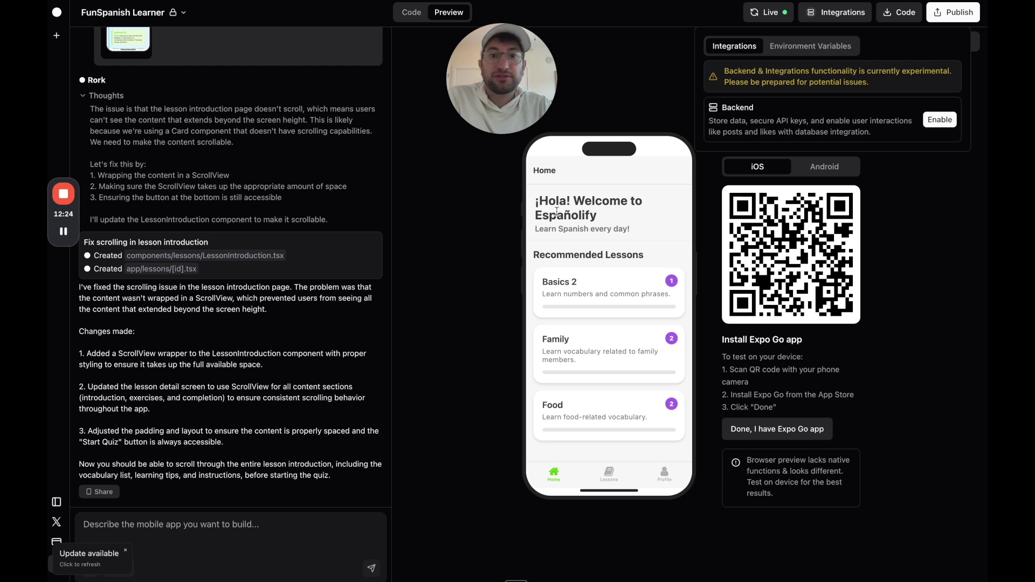
click(610, 481)
click(660, 482)
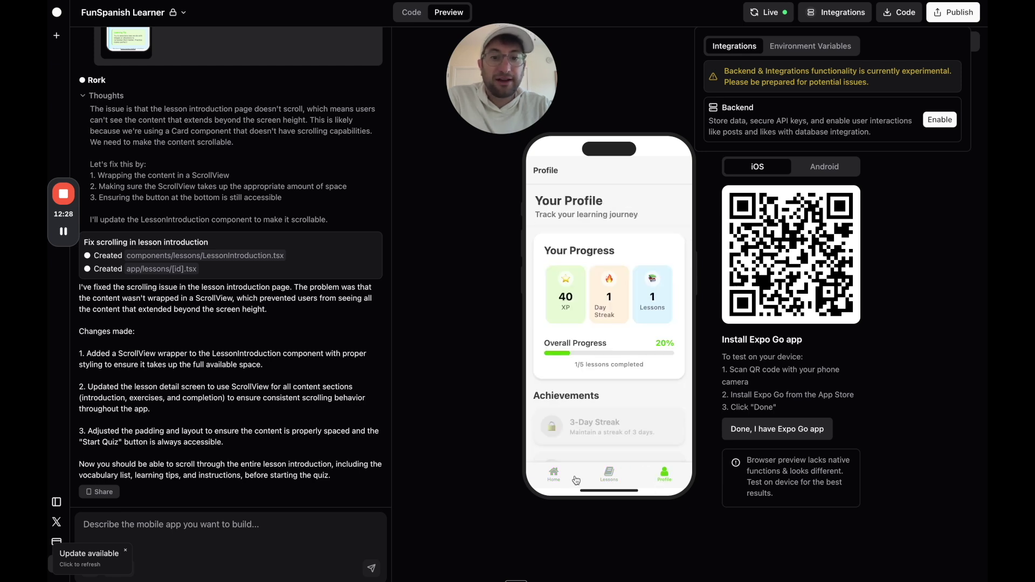
click(564, 482)
click(609, 480)
click(664, 481)
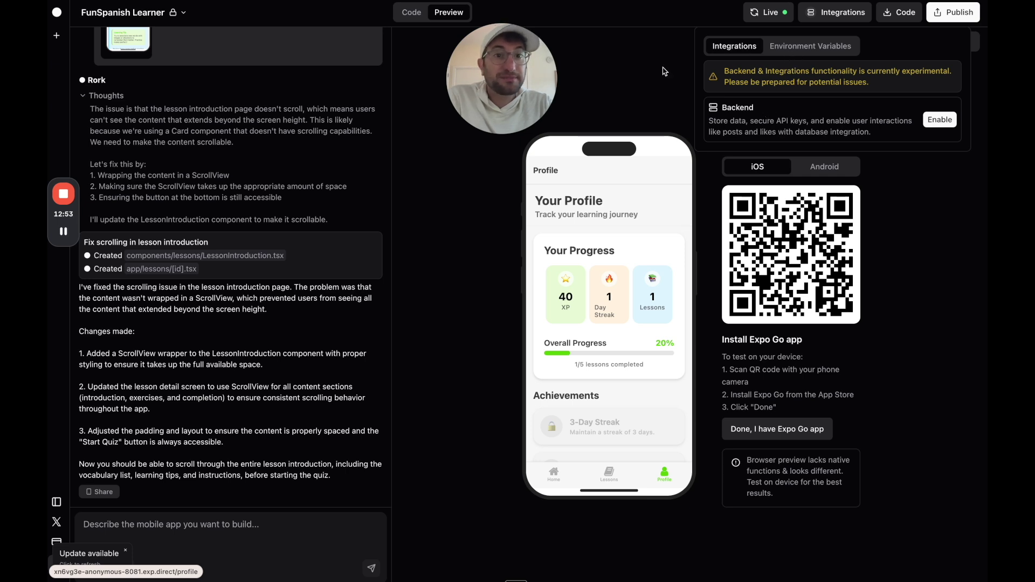
click(658, 74)
Step: Switch the preview between Home and Lessons, ending on the Spanish Lessons list
click(562, 478)
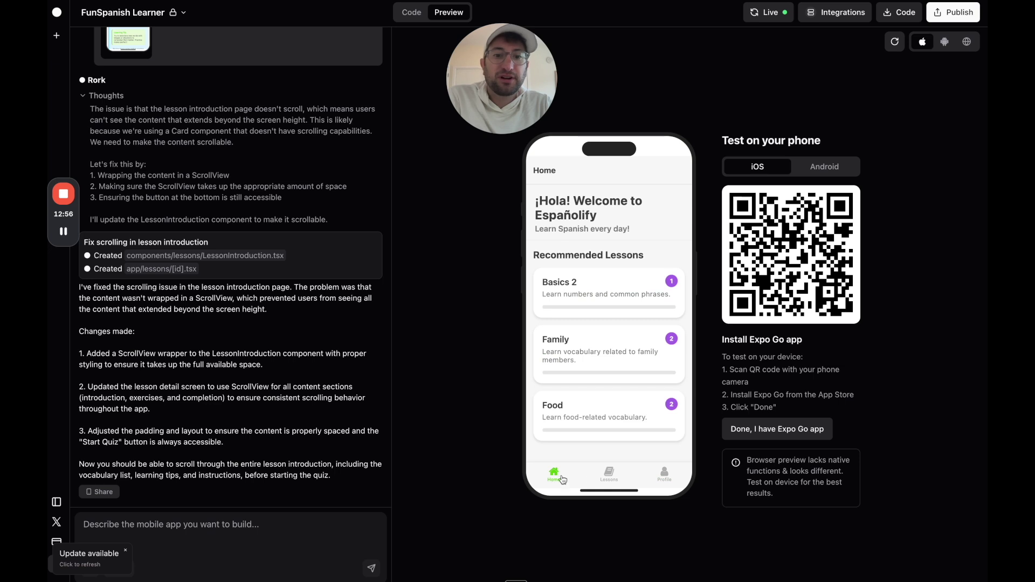
click(609, 472)
click(563, 472)
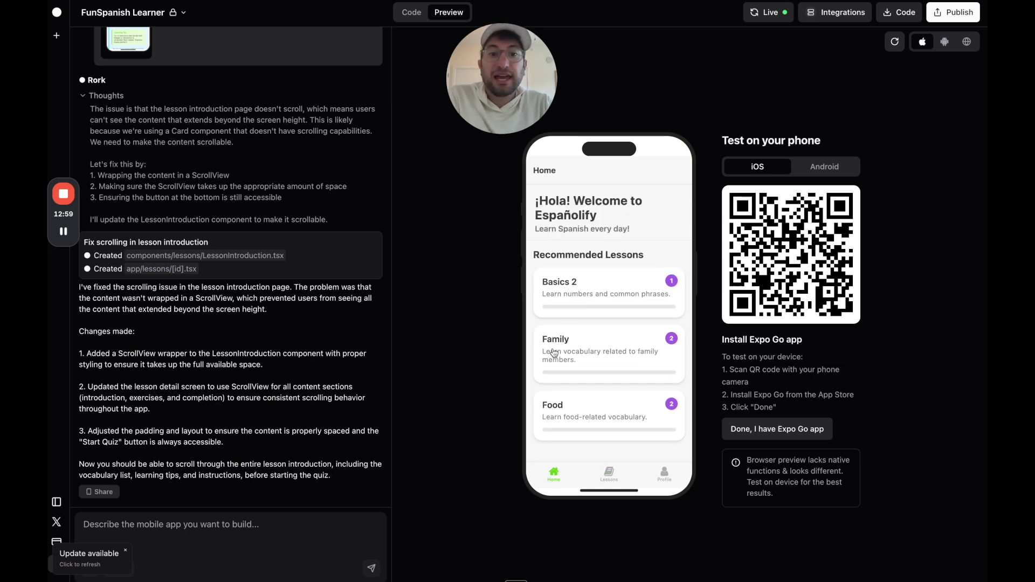
scroll(571, 357, up, 2)
scroll(579, 388, down, 2)
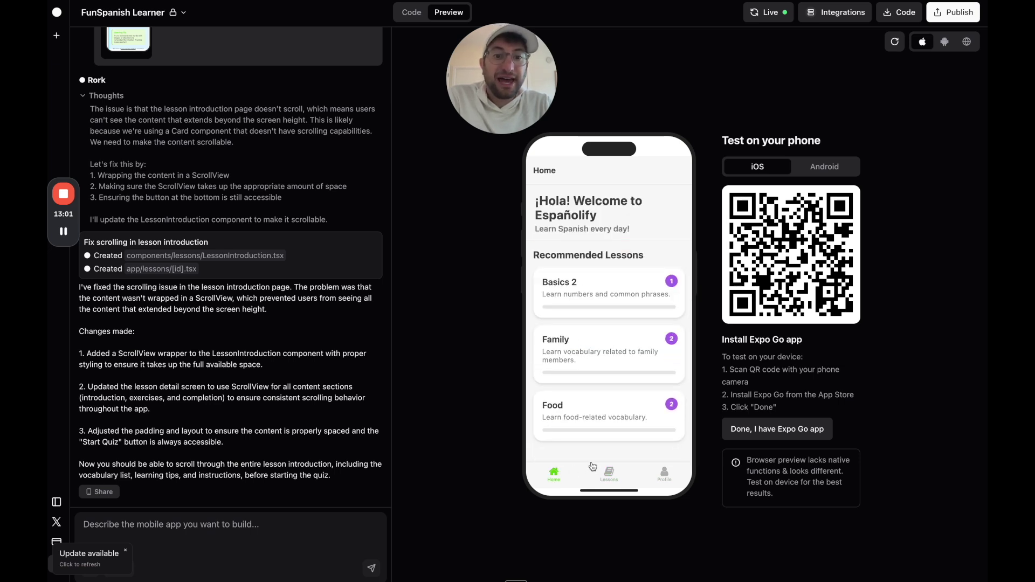
click(612, 476)
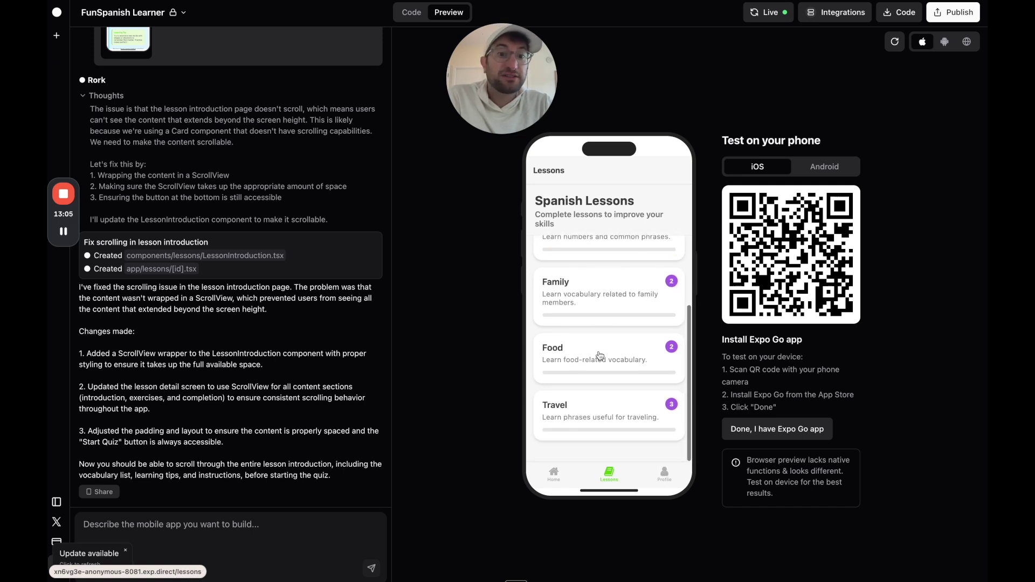
scroll(598, 357, up, 3)
scroll(599, 357, down, 3)
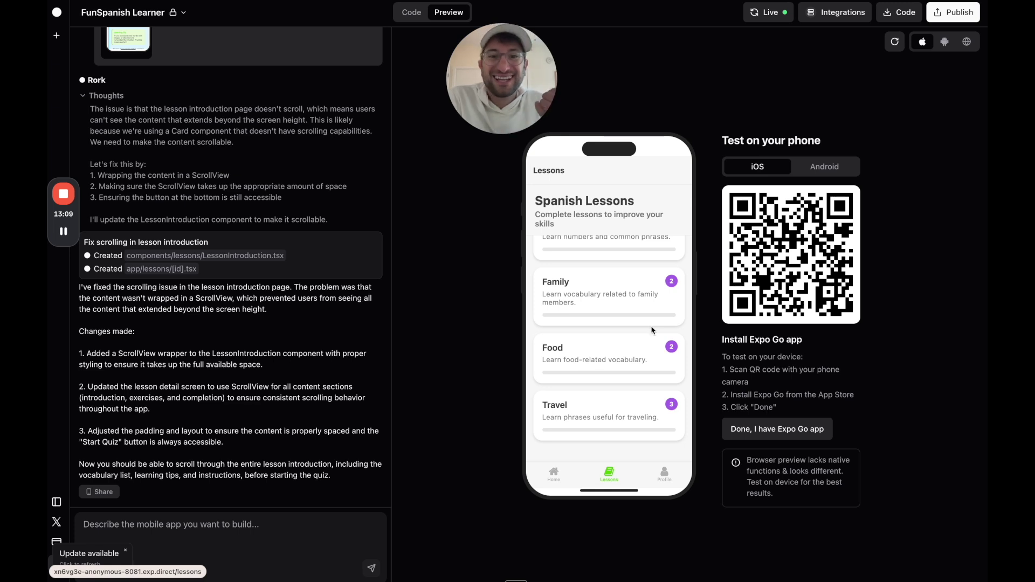
scroll(613, 266, up, 3)
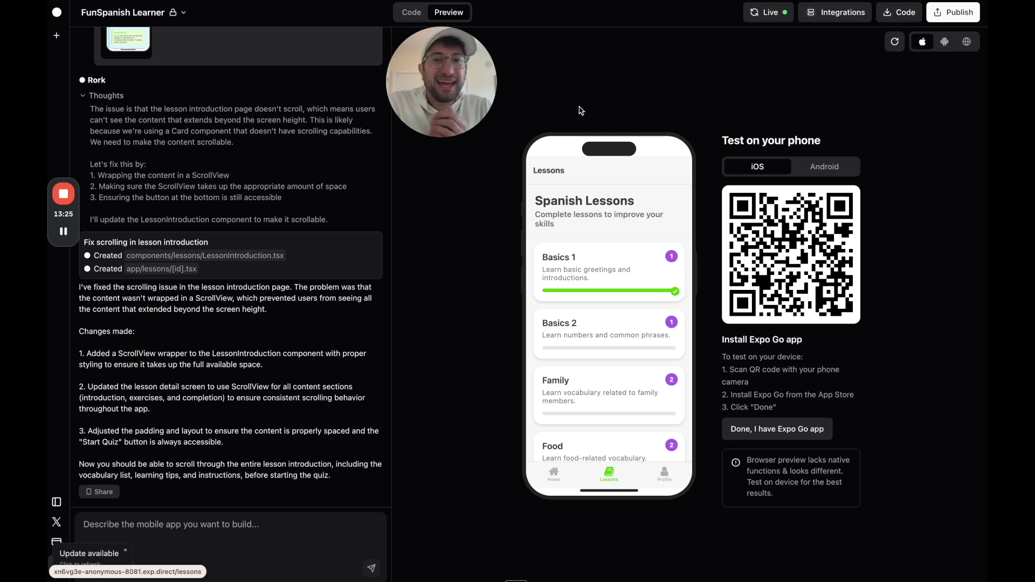
Step: Switch the phone preview from the Lessons list back to the Españolify home
click(554, 477)
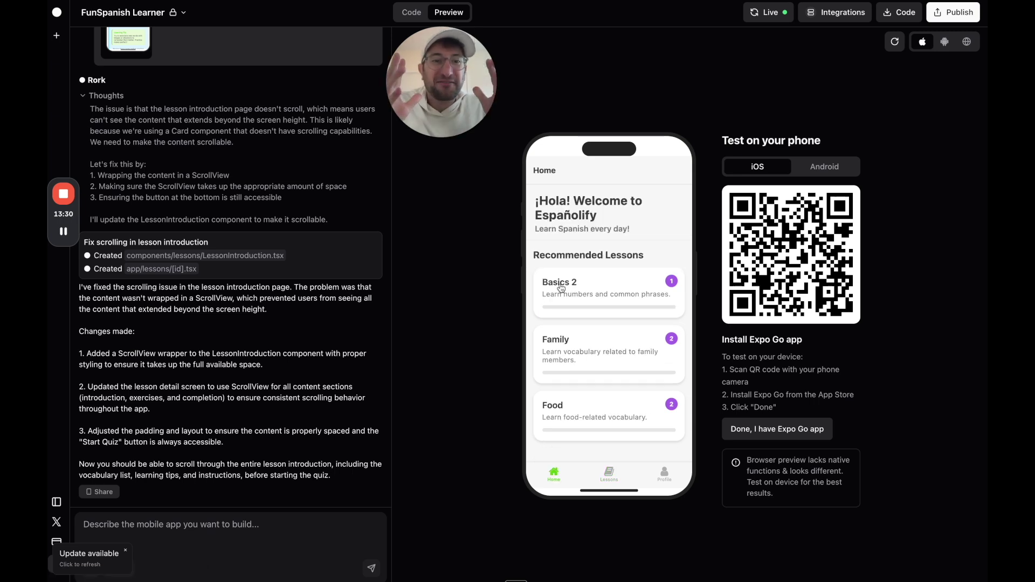